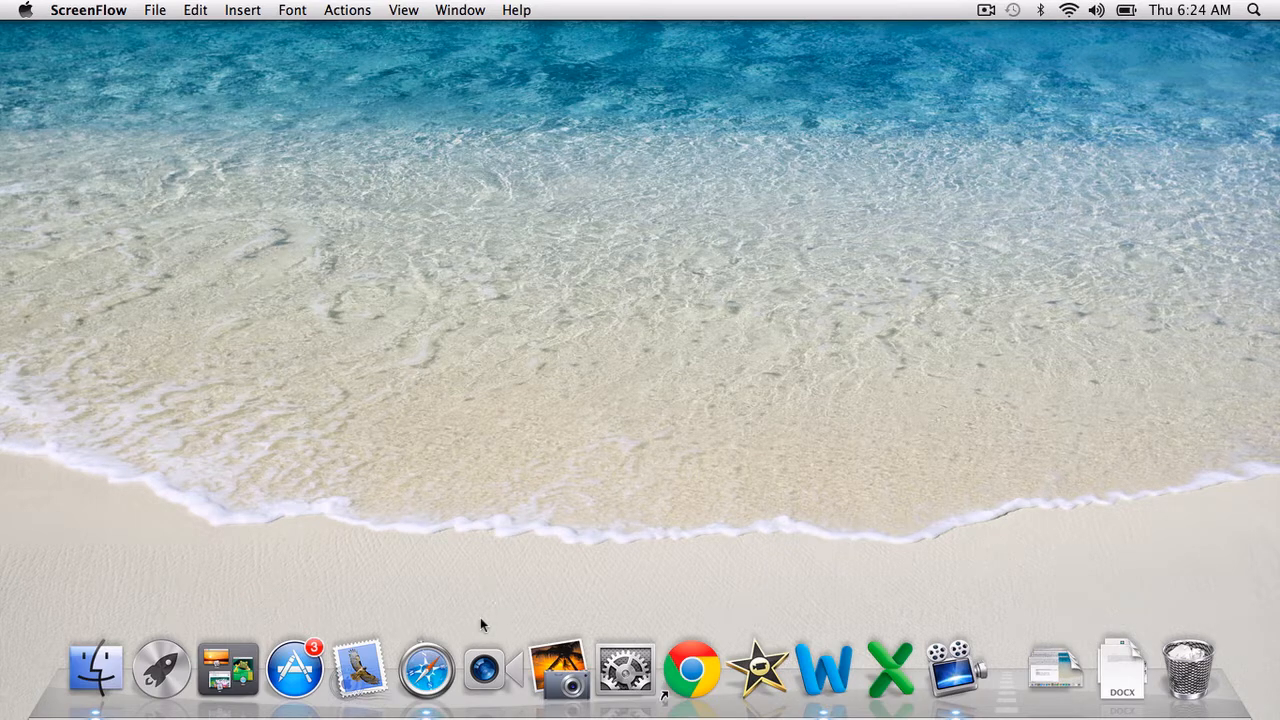
- Switch to Safari, enlarge its window, and search Google for "Shel Silverstein Poems"
left_click(427, 668)
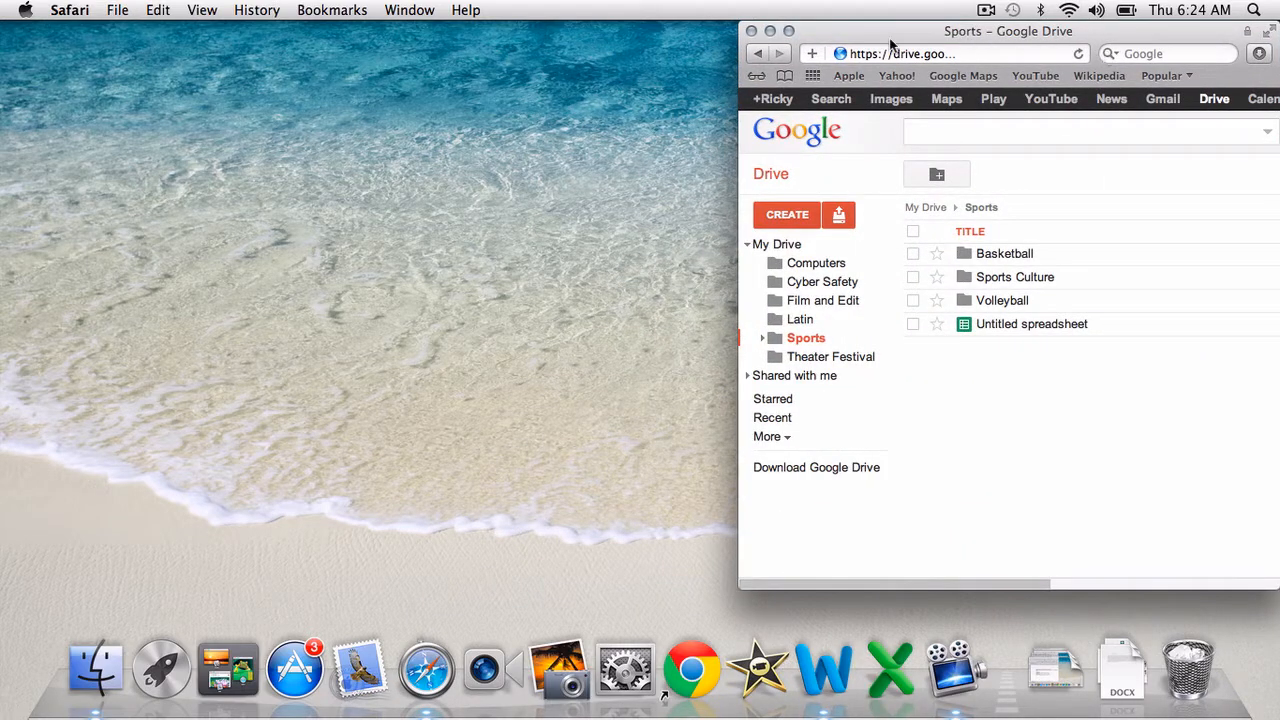
left_click(789, 31)
left_click(1002, 54)
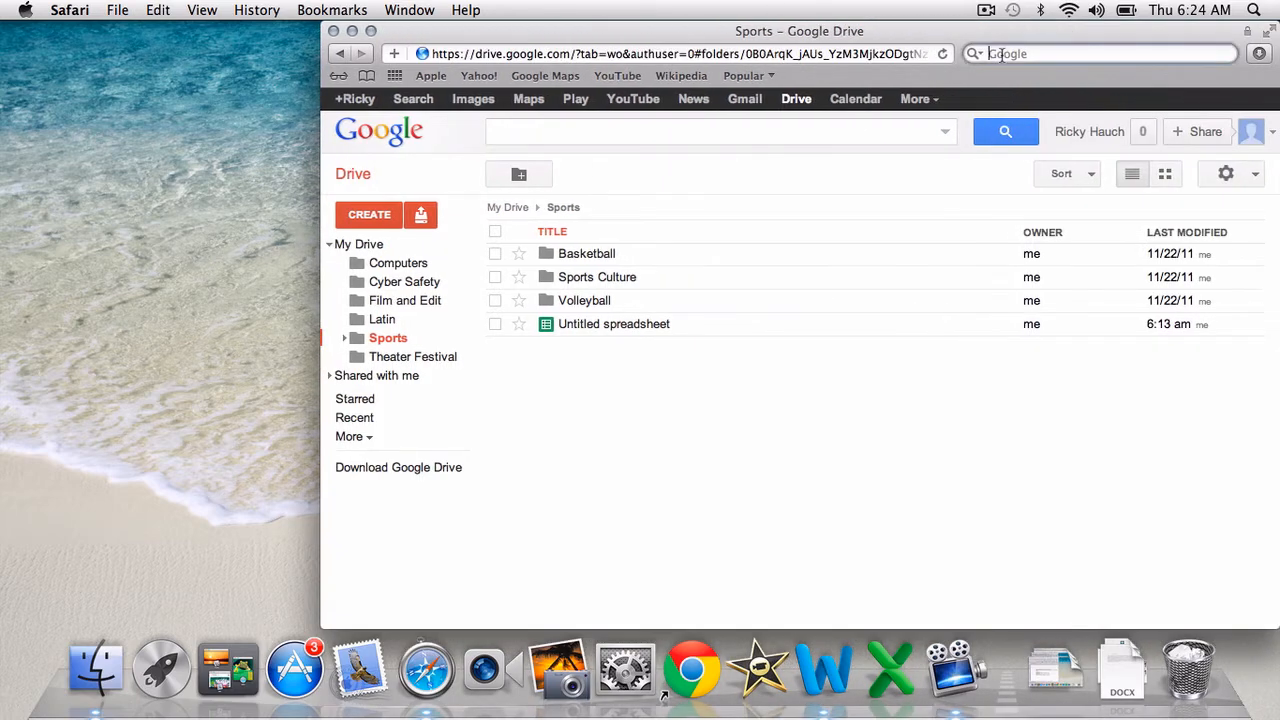
type("chel")
key("BackSpace")
key("BackSpace")
key("BackSpace")
key("BackSpace")
type("Shel ")
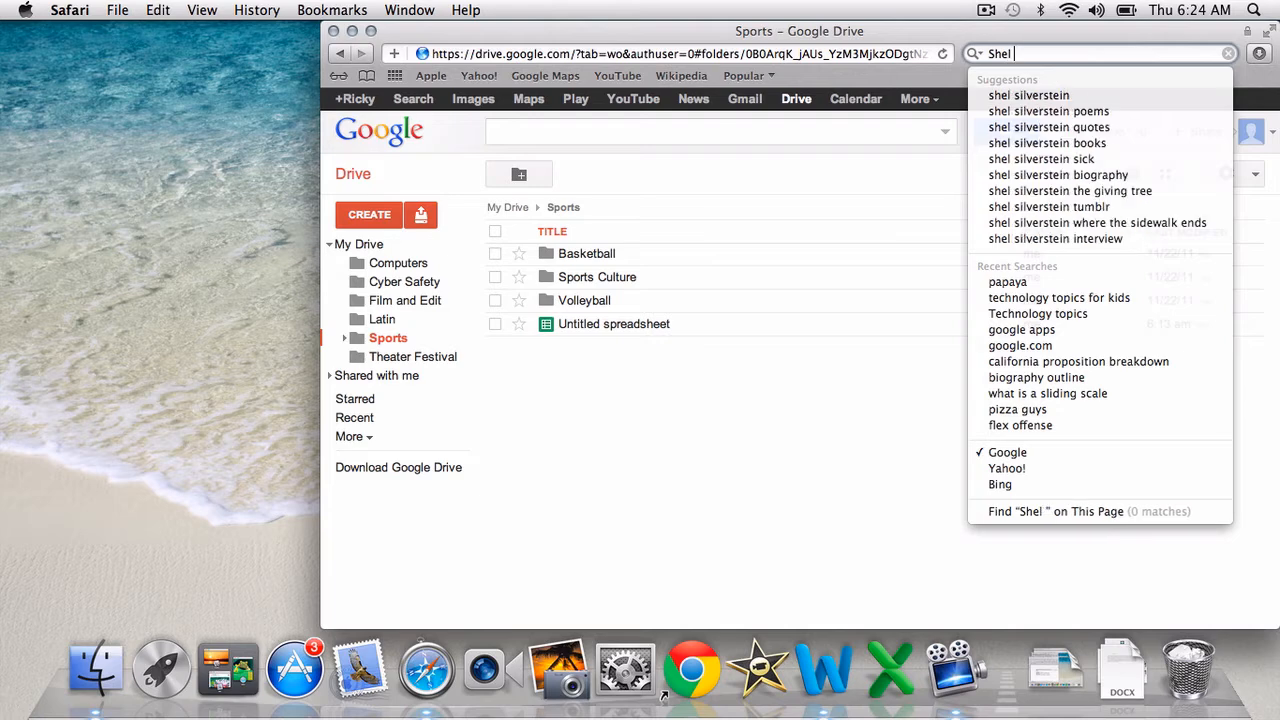
type("Silver")
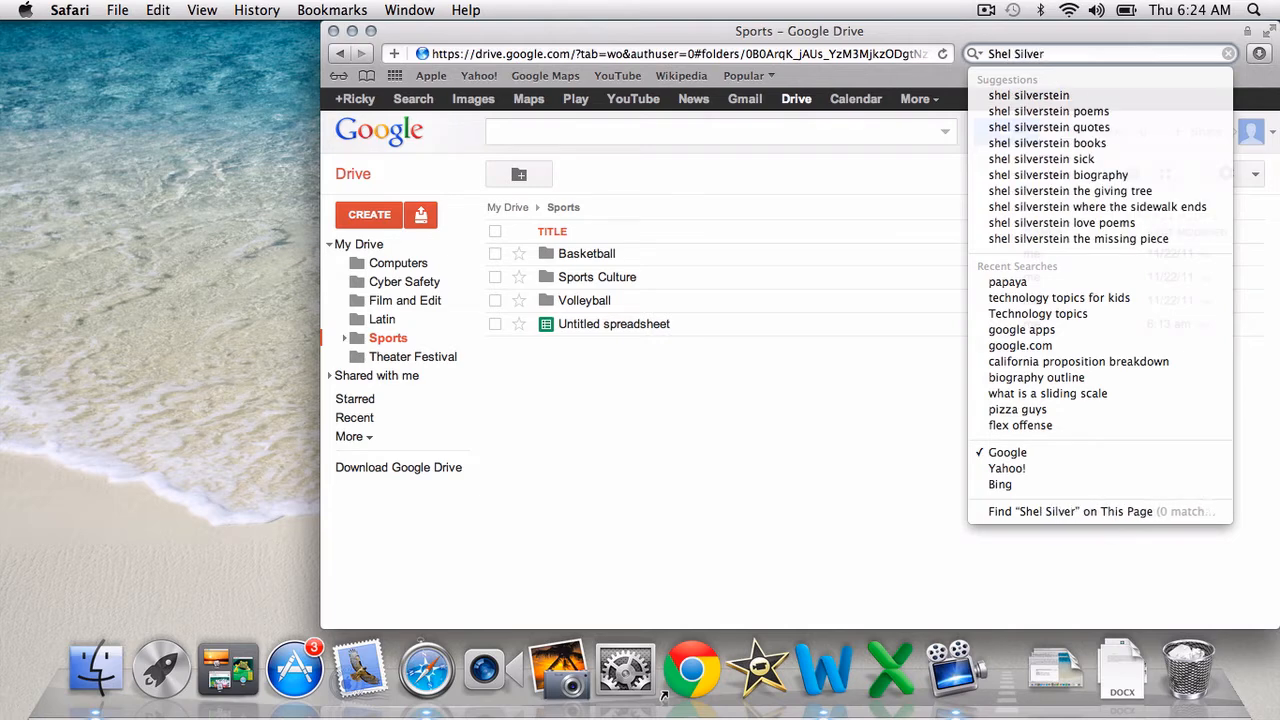
type("stein P")
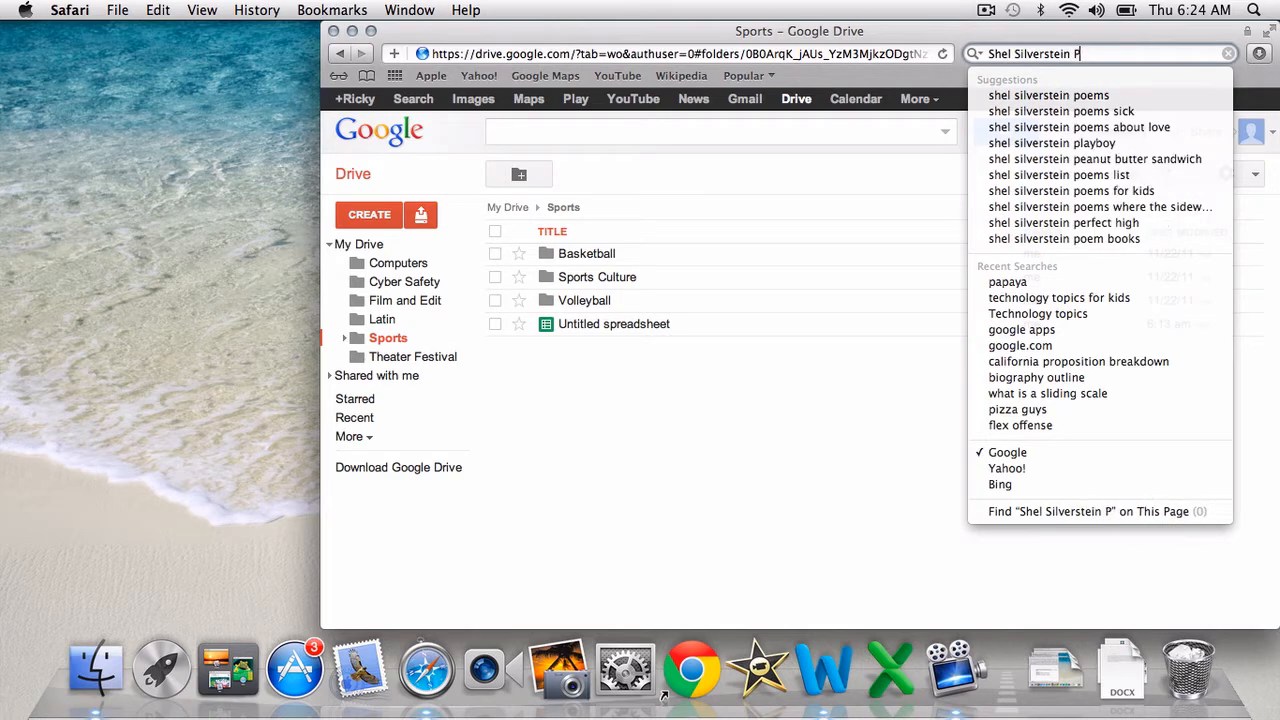
type("oems")
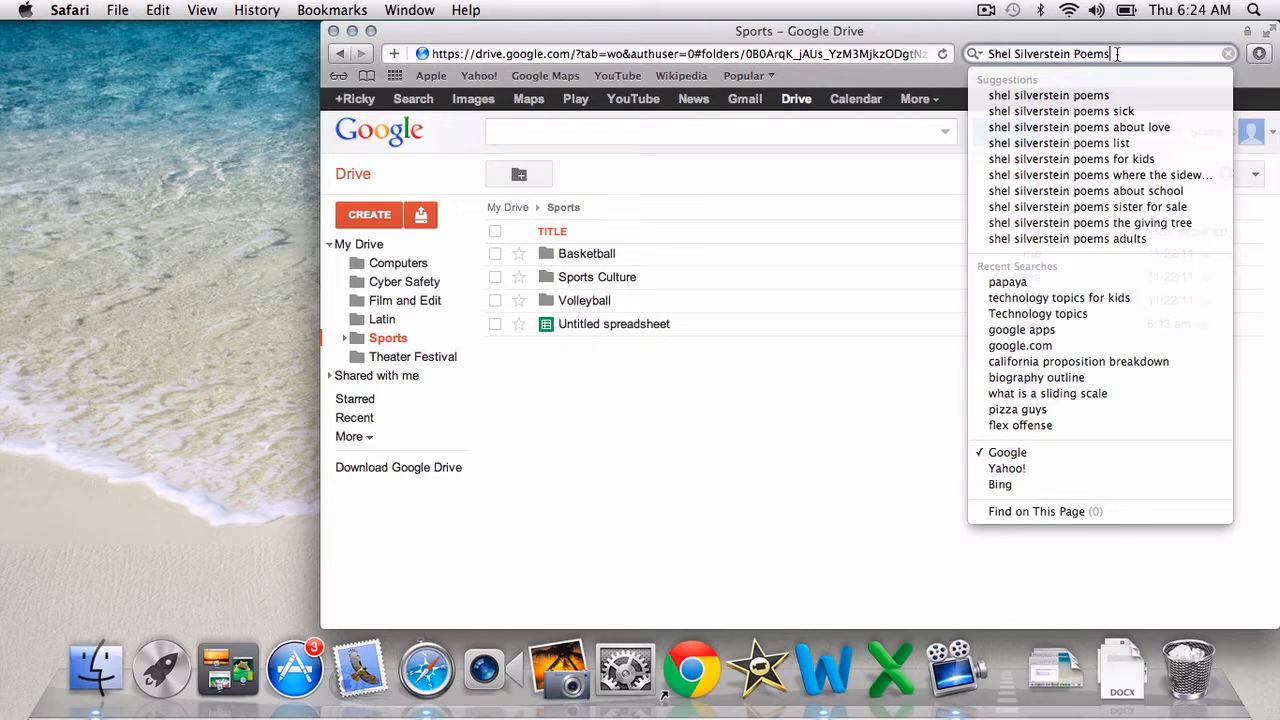
key("Return")
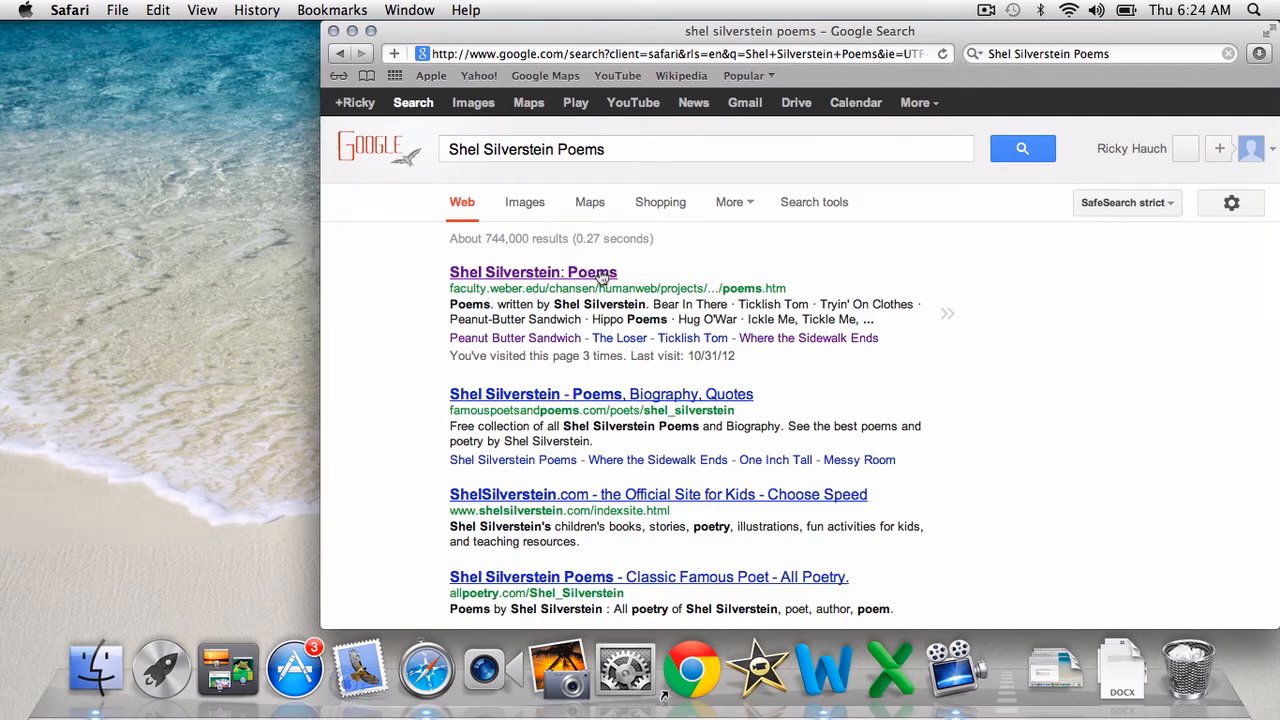
- Open the "Shel Silverstein: Poems" result, view the poem "Hug O'War", and return to the poem list
left_click(601, 276)
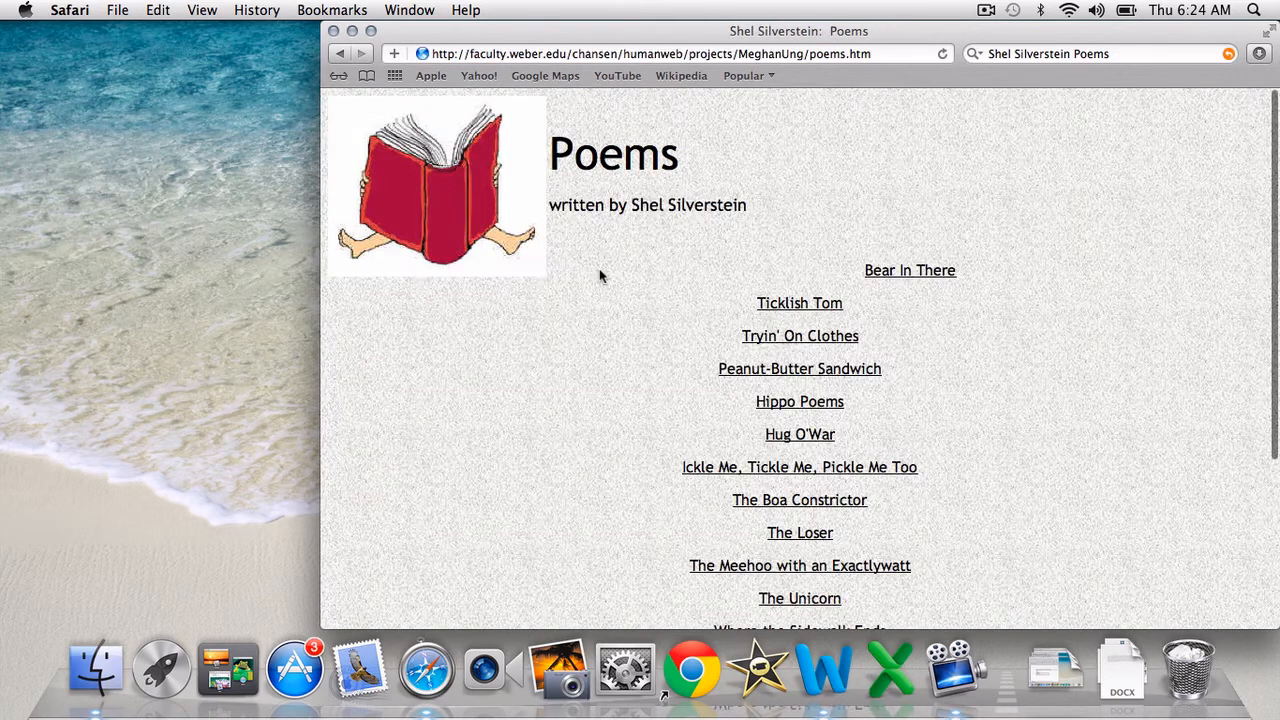
left_click(805, 436)
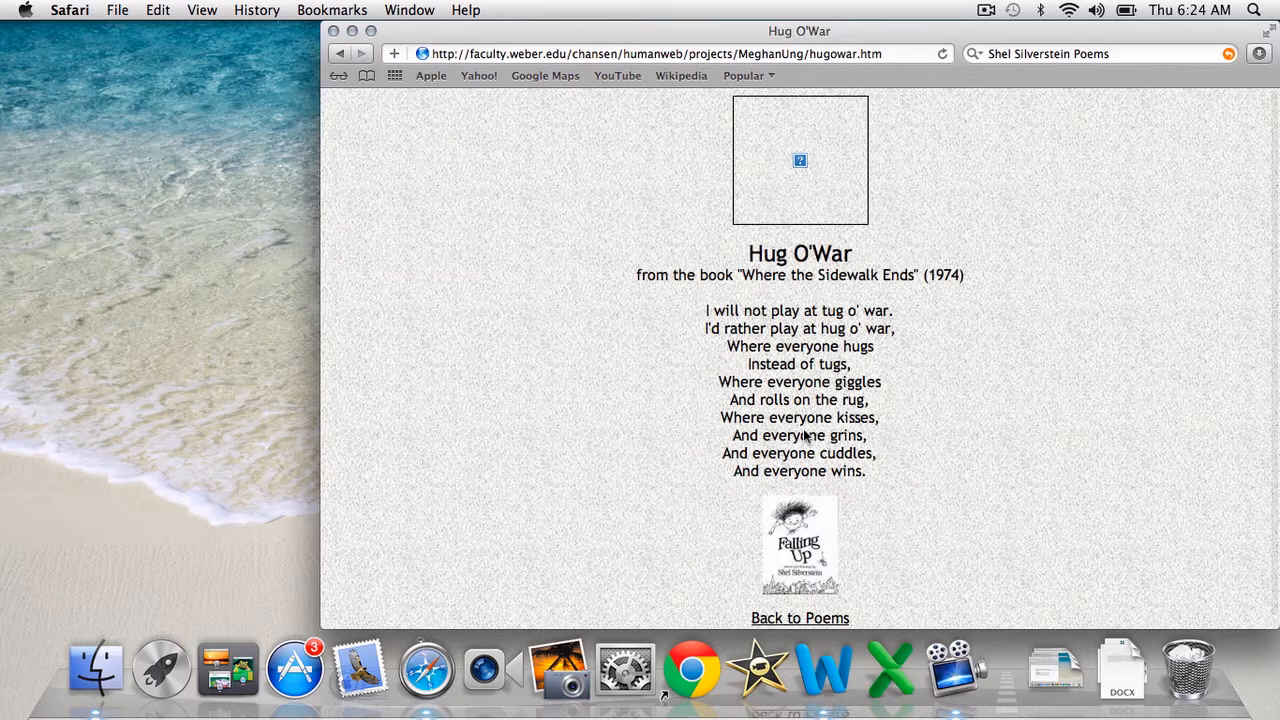
left_click(341, 54)
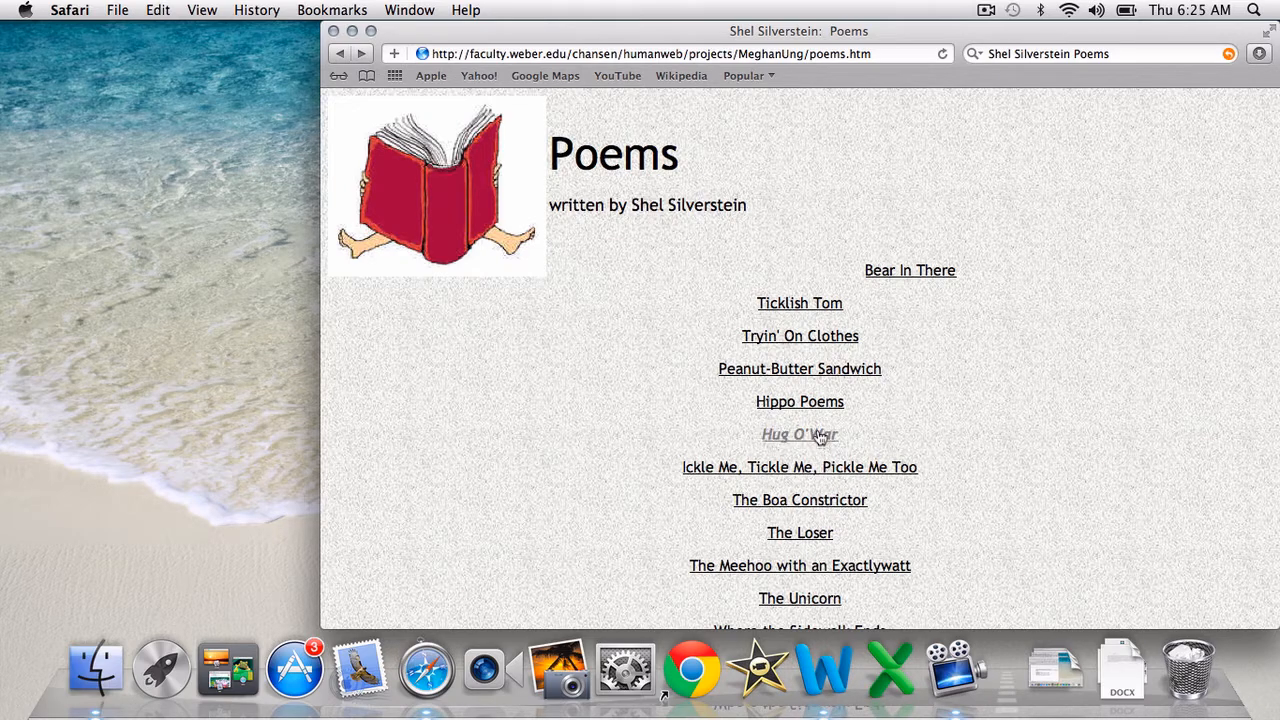
- Open the poem "Where the Sidewalk Ends" and copy all three stanzas, without its title
scroll(895, 575, "down", 3)
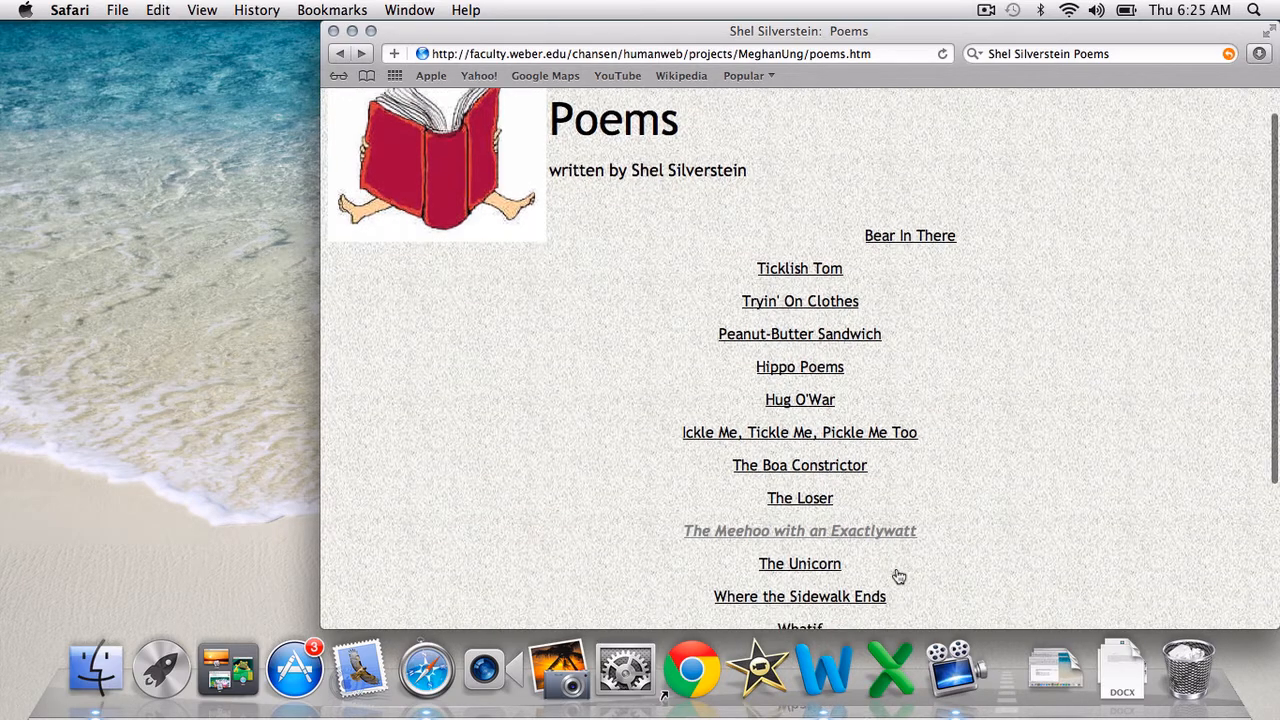
left_click(874, 600)
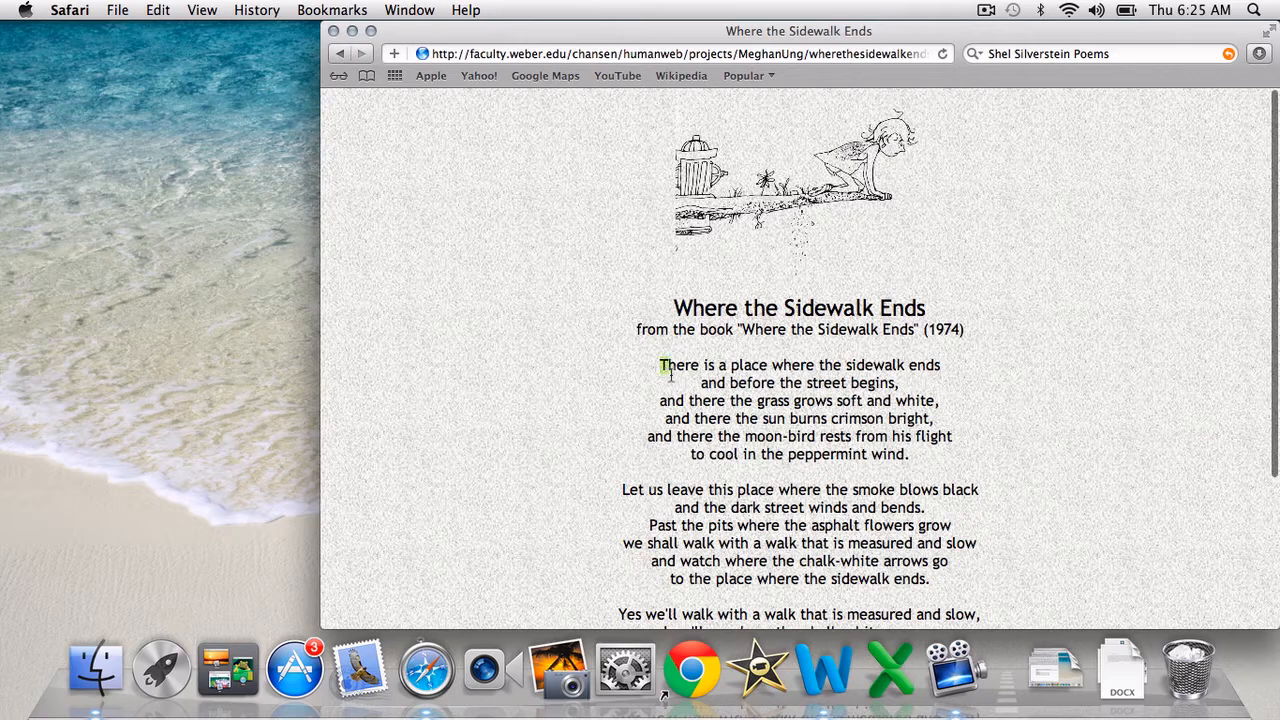
left_click_drag(659, 366, 1008, 535)
left_click_drag(1021, 489, 1012, 470)
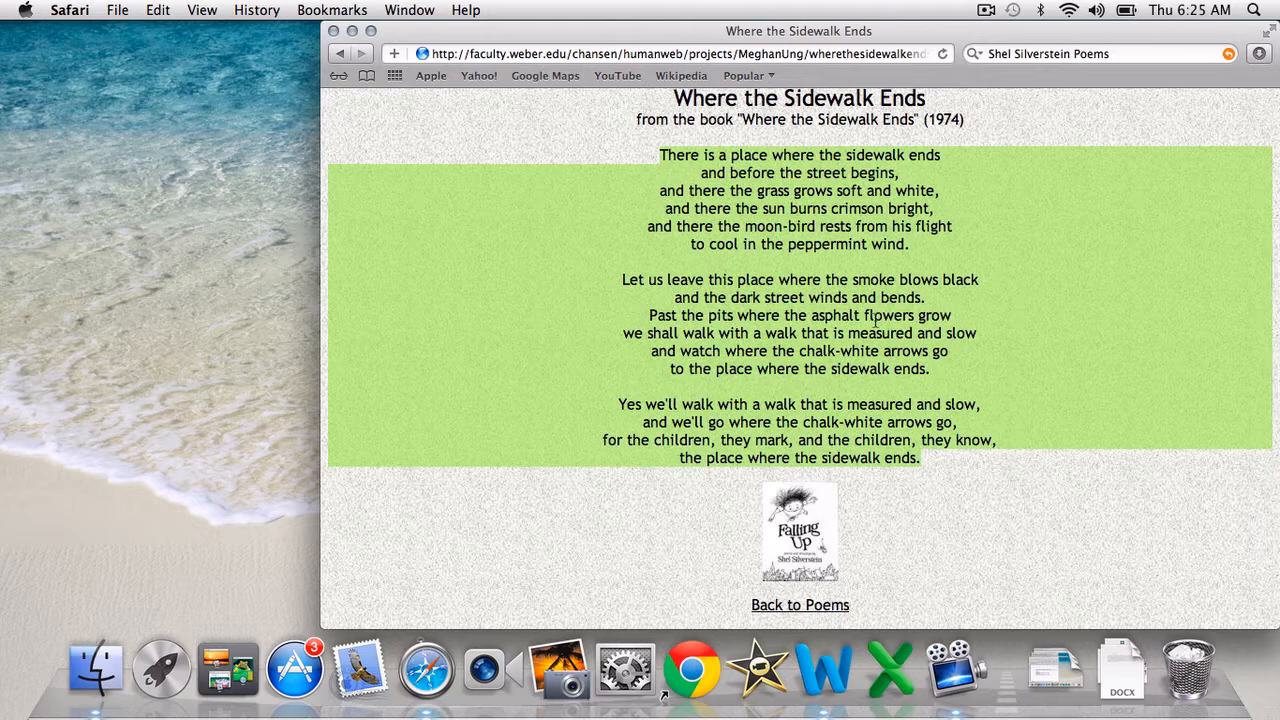
scroll(876, 315, "down", 2)
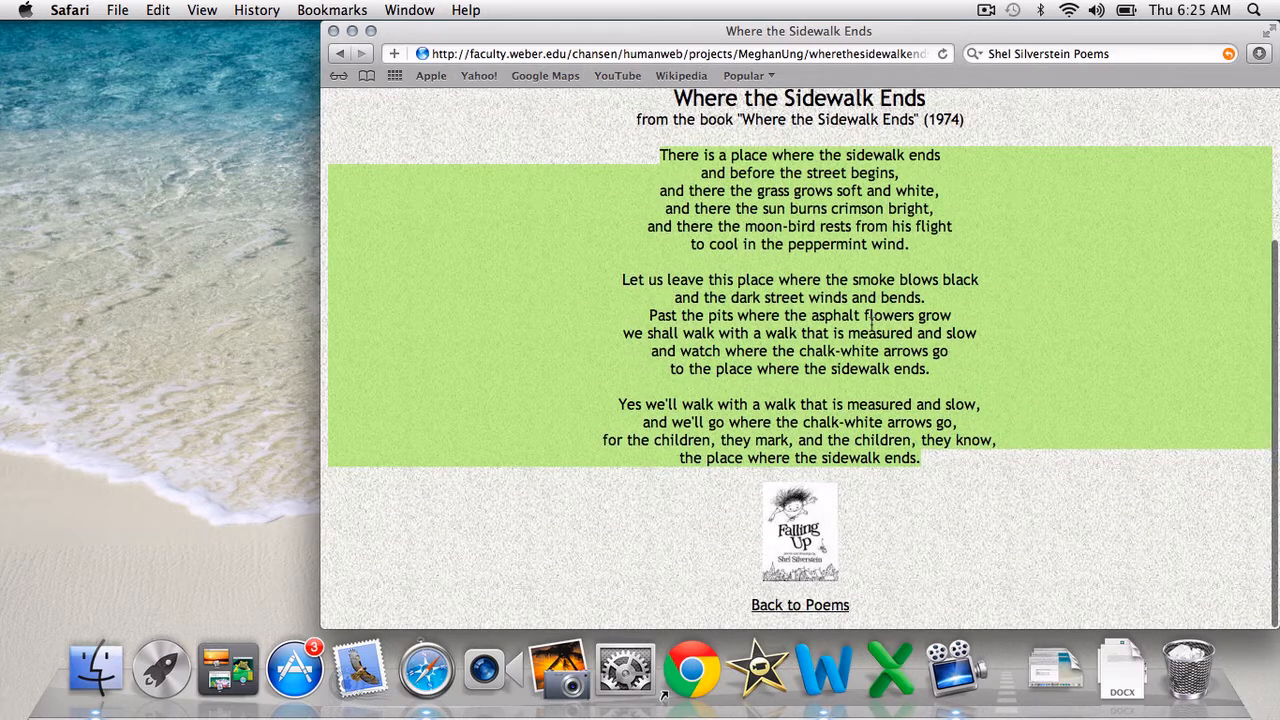
right_click(872, 330)
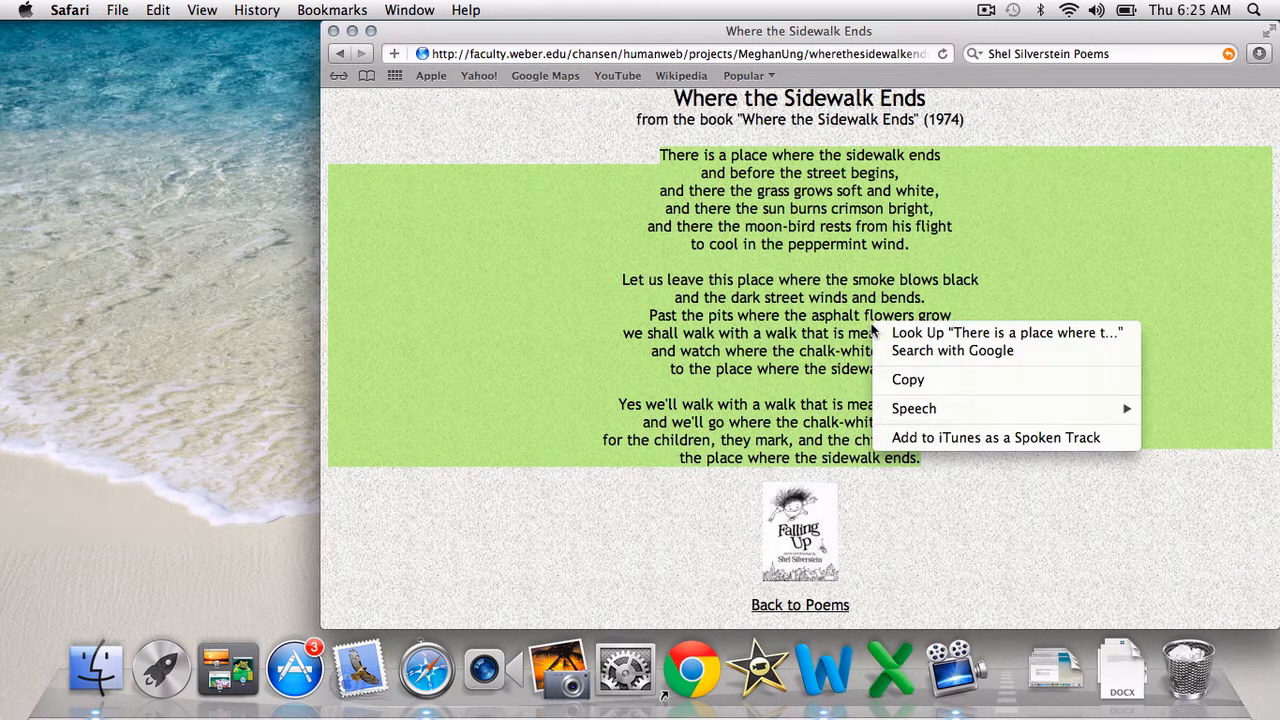
left_click(905, 382)
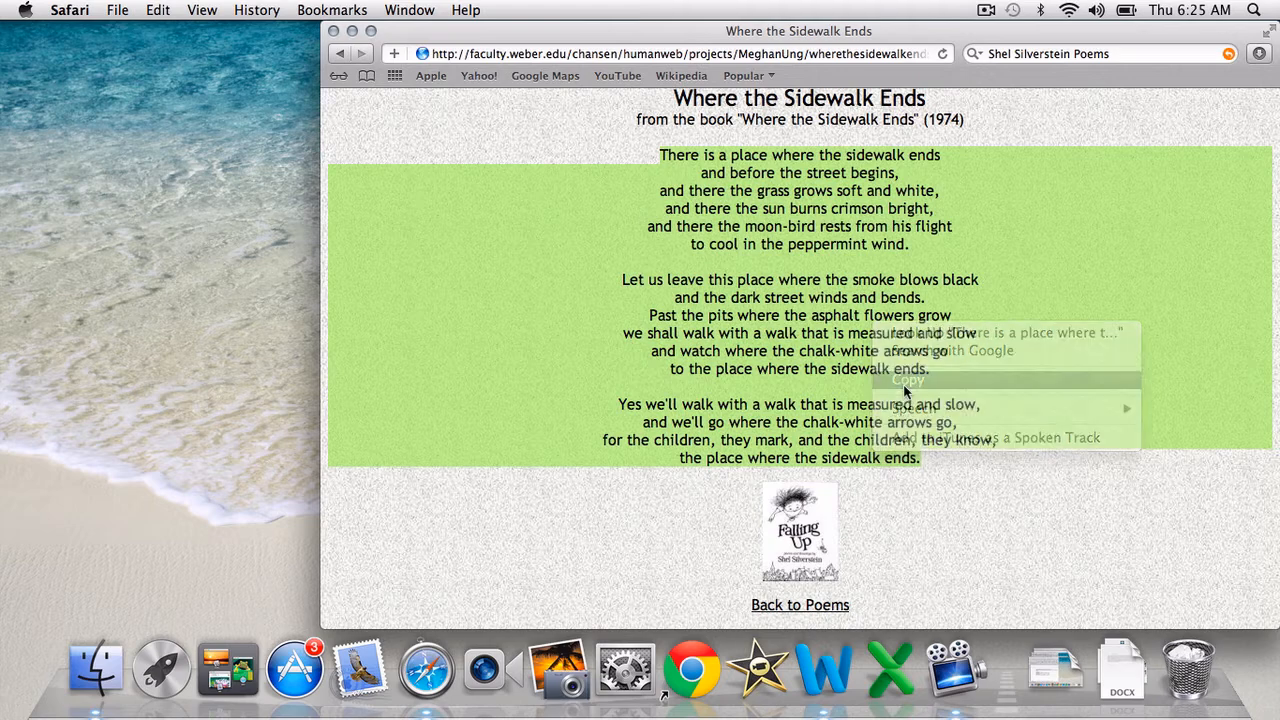
- Switch to Microsoft Word, create a blank Word Document, paste the copied poem, and show the window full screen
left_click(824, 668)
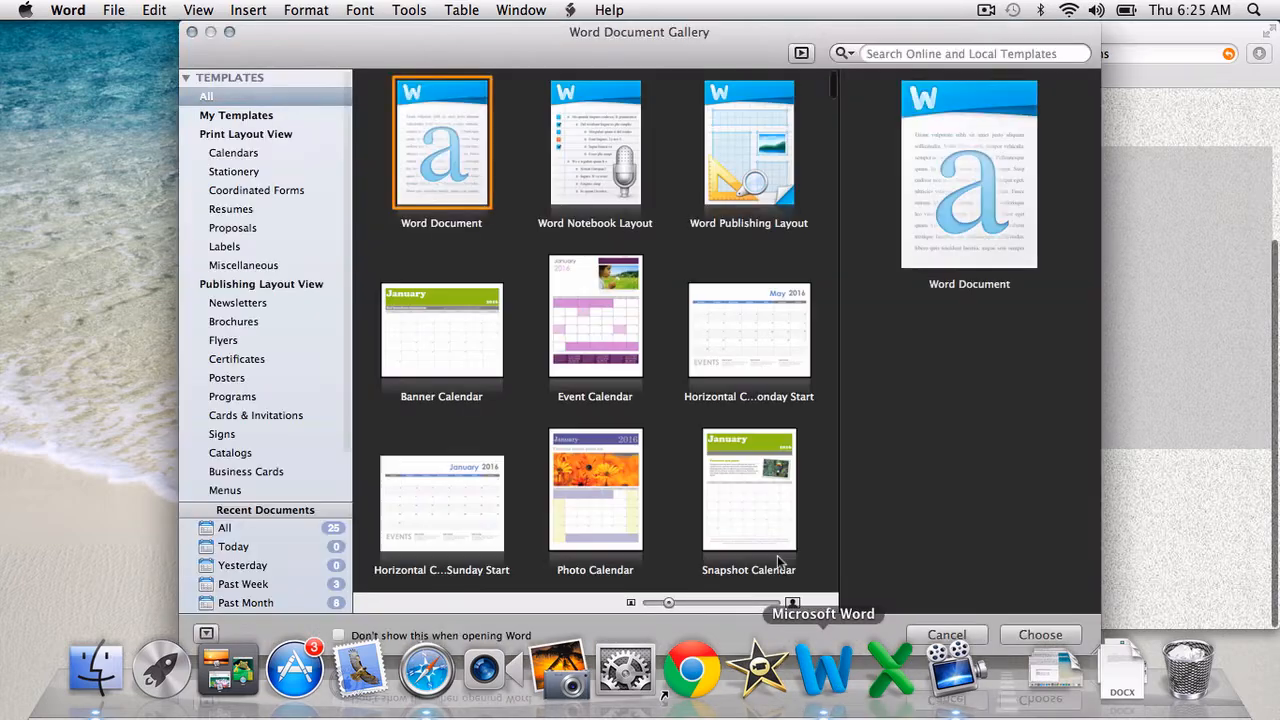
double_click(448, 181)
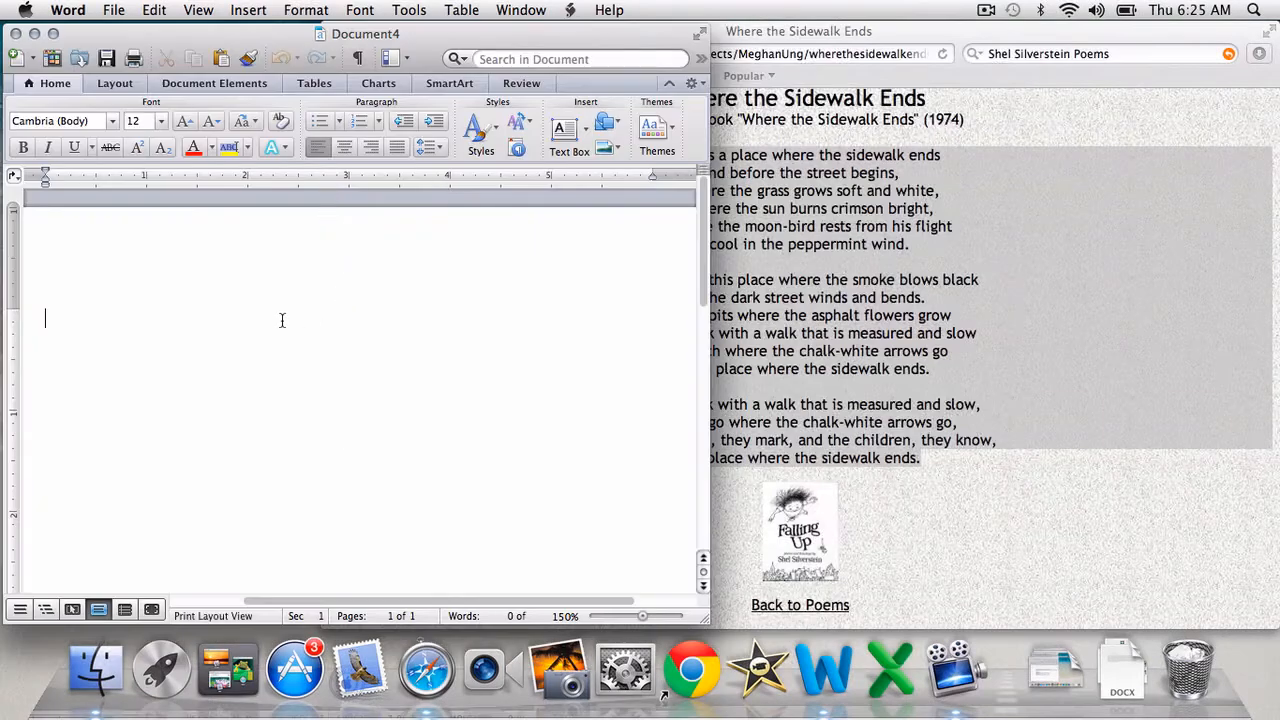
right_click(61, 328)
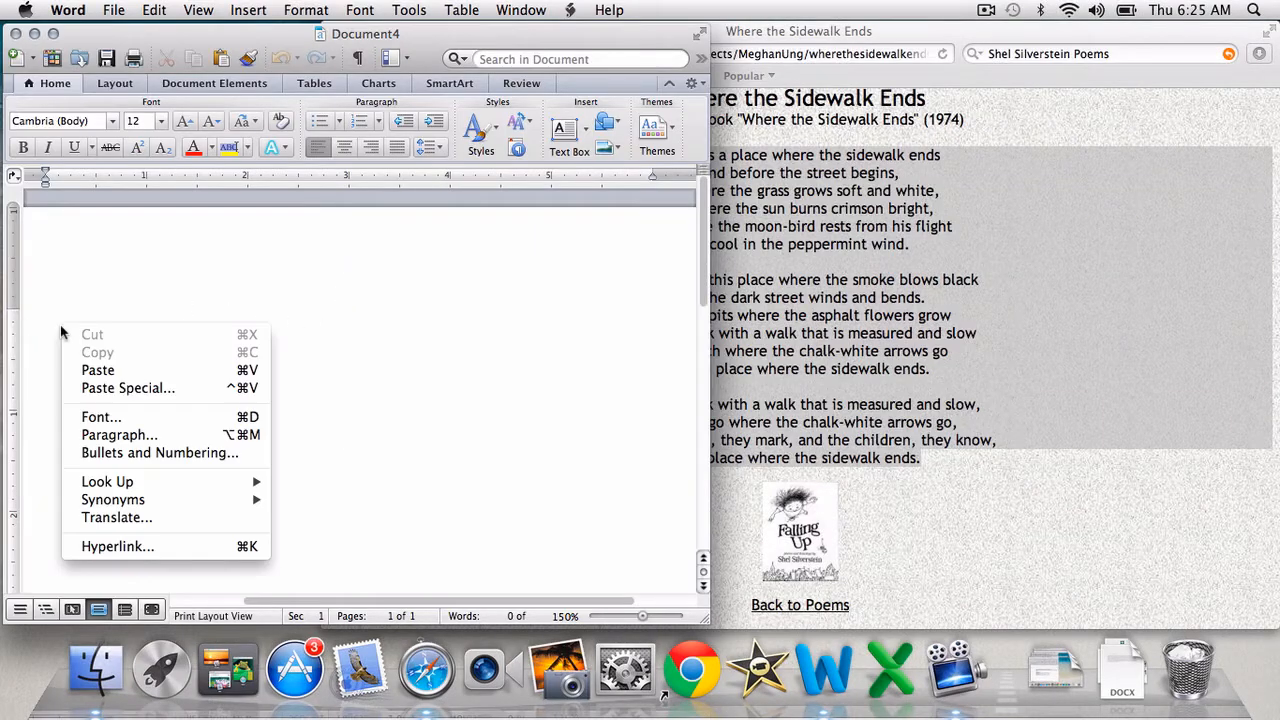
left_click(97, 371)
left_click(701, 33)
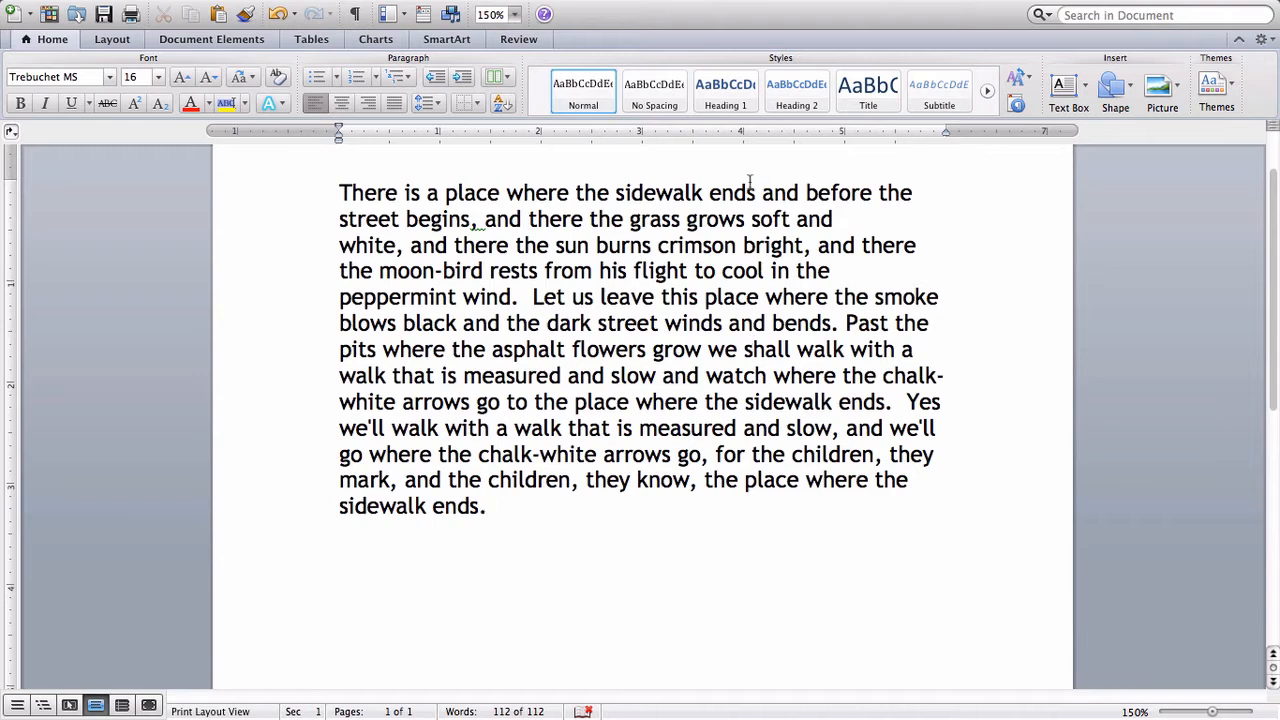
- Break the pasted poem into separate lines after "sidewalk ends" and after "street begins,", with no leading space on the new lines
mouse_move(840, 6)
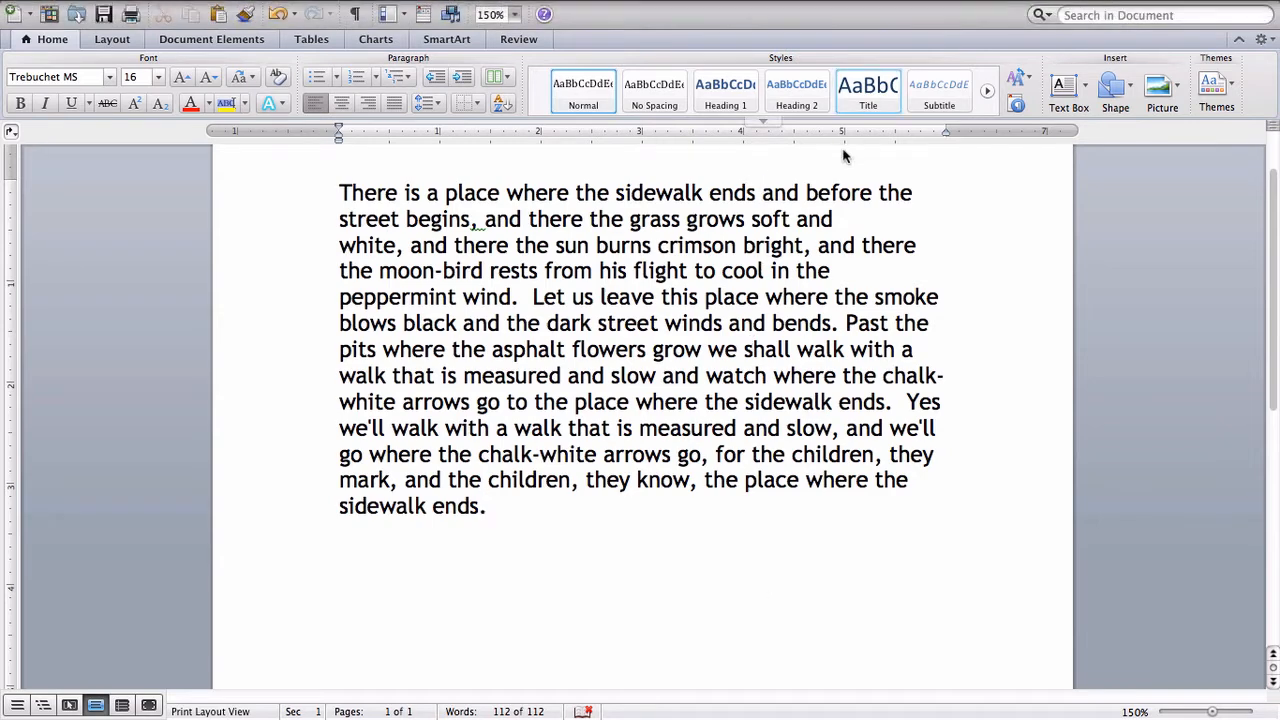
left_click(757, 192)
key("Return")
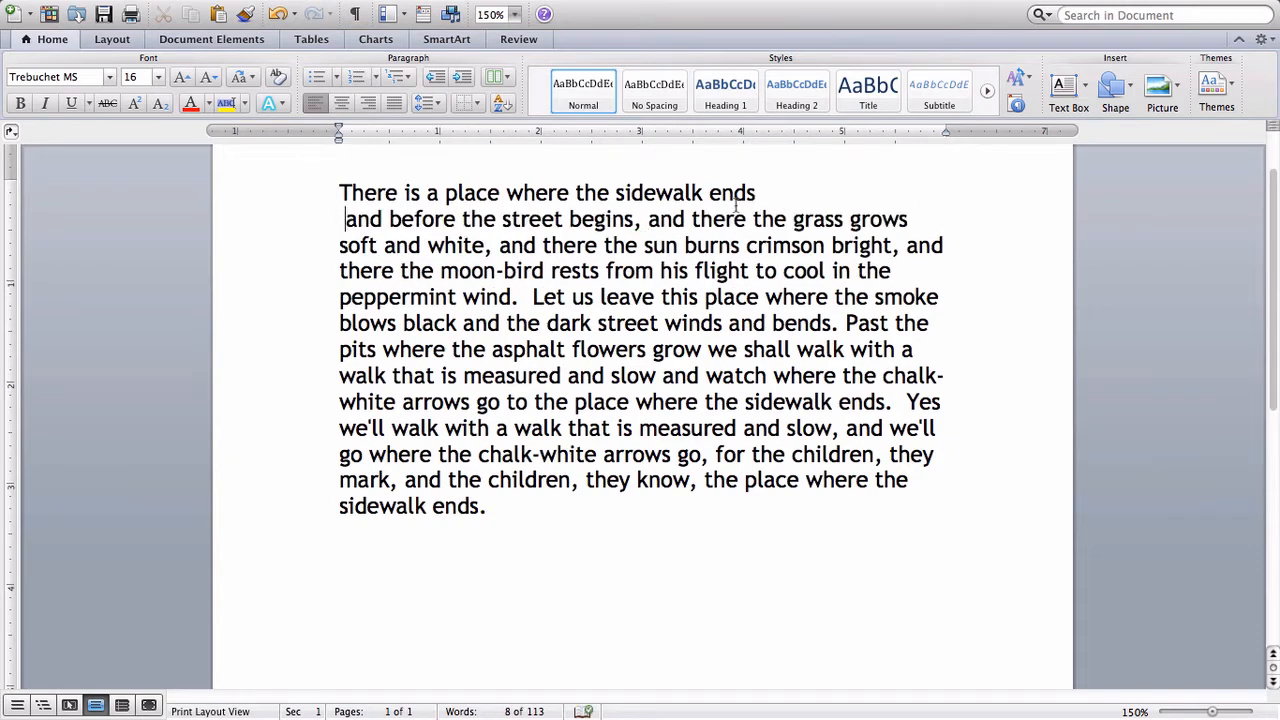
key("BackSpace")
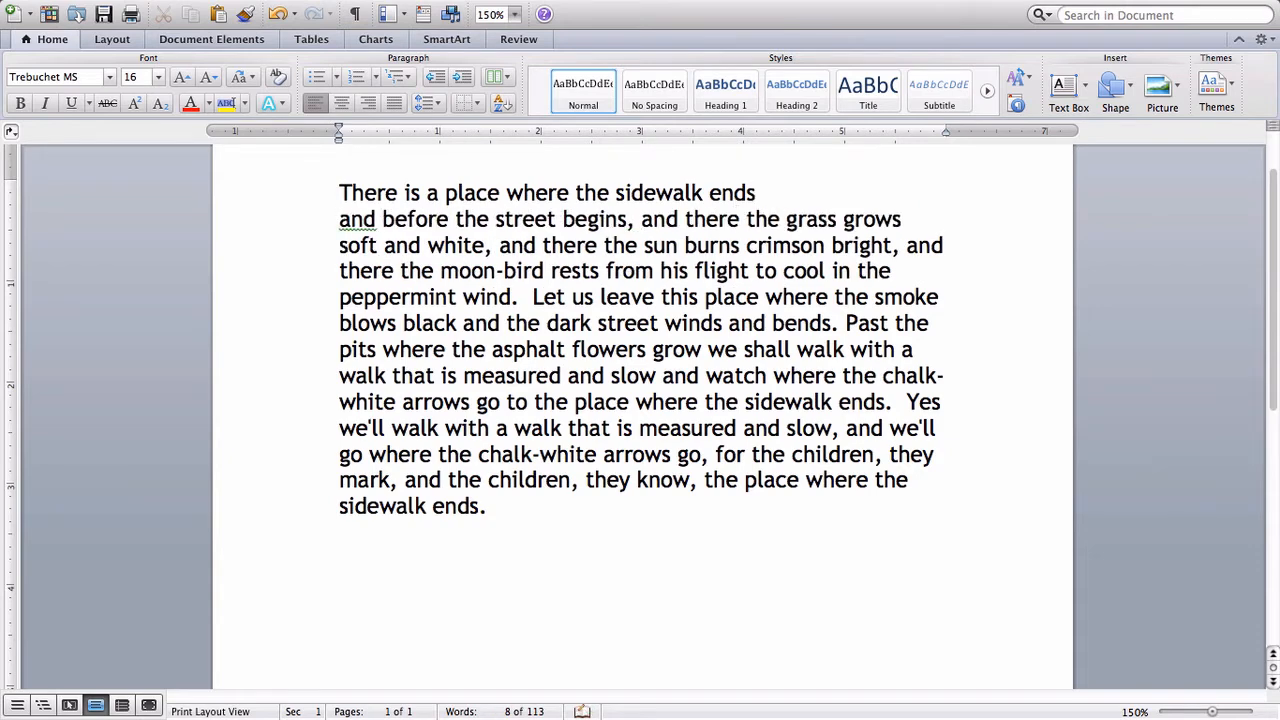
left_click(636, 222)
key("Return")
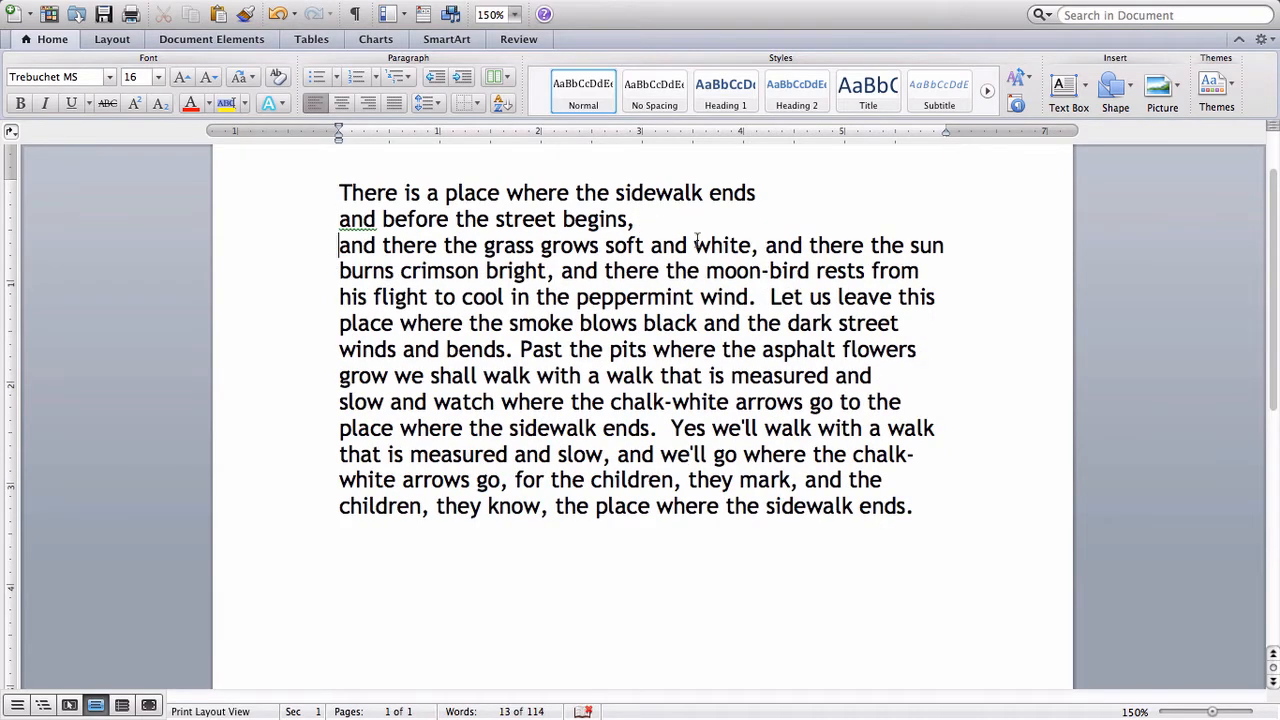
left_click(955, 10)
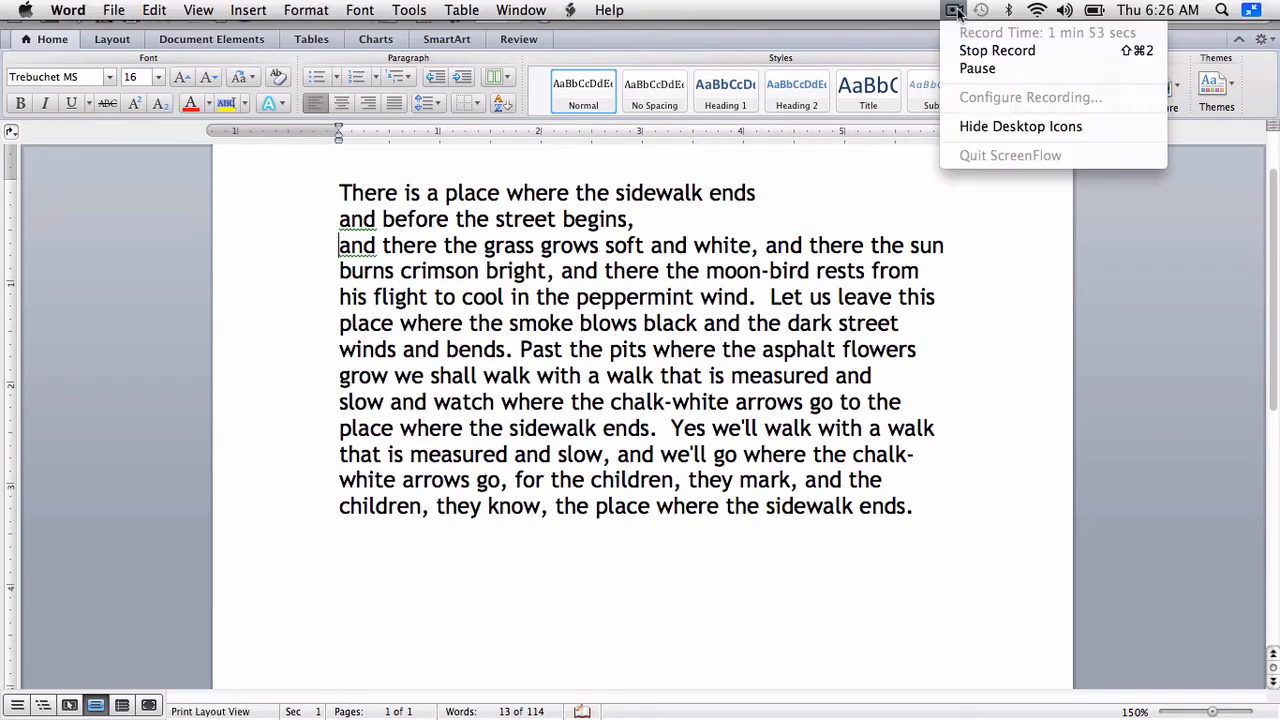
left_click(976, 68)
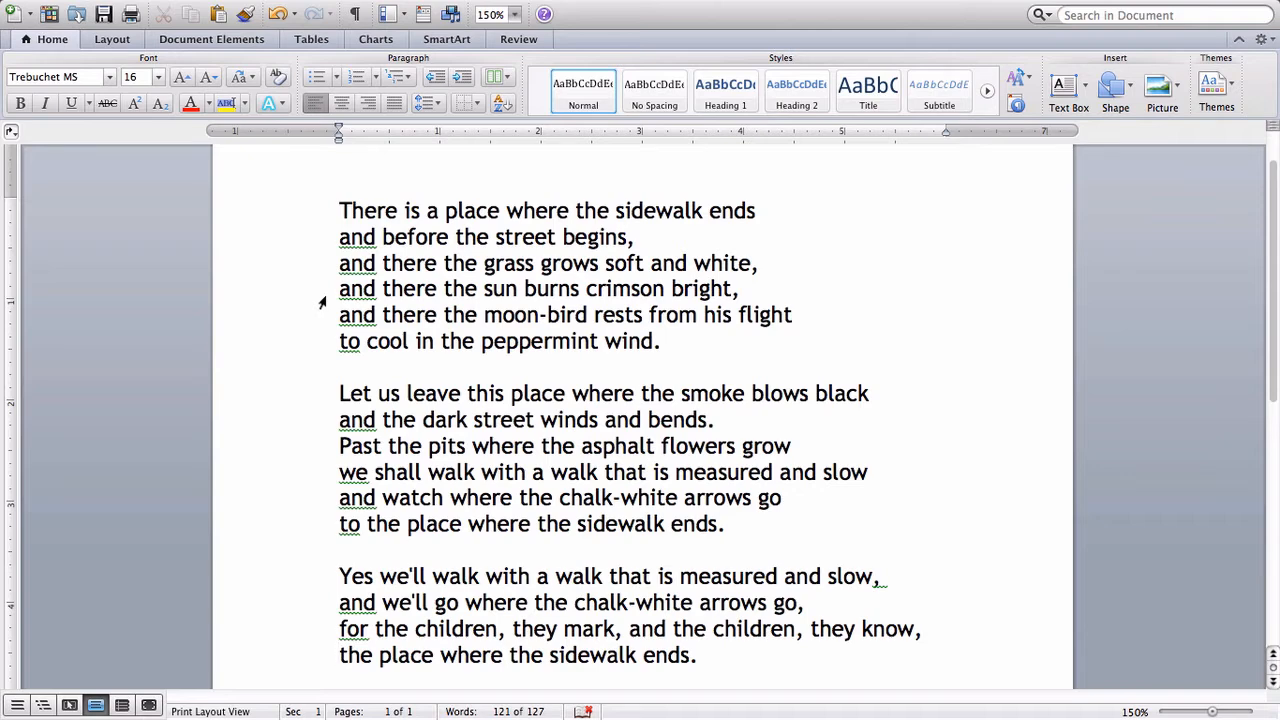
- Insert the title "Where the Sidewalk Ends" on its own line above the poem's first line
triple_click(332, 204)
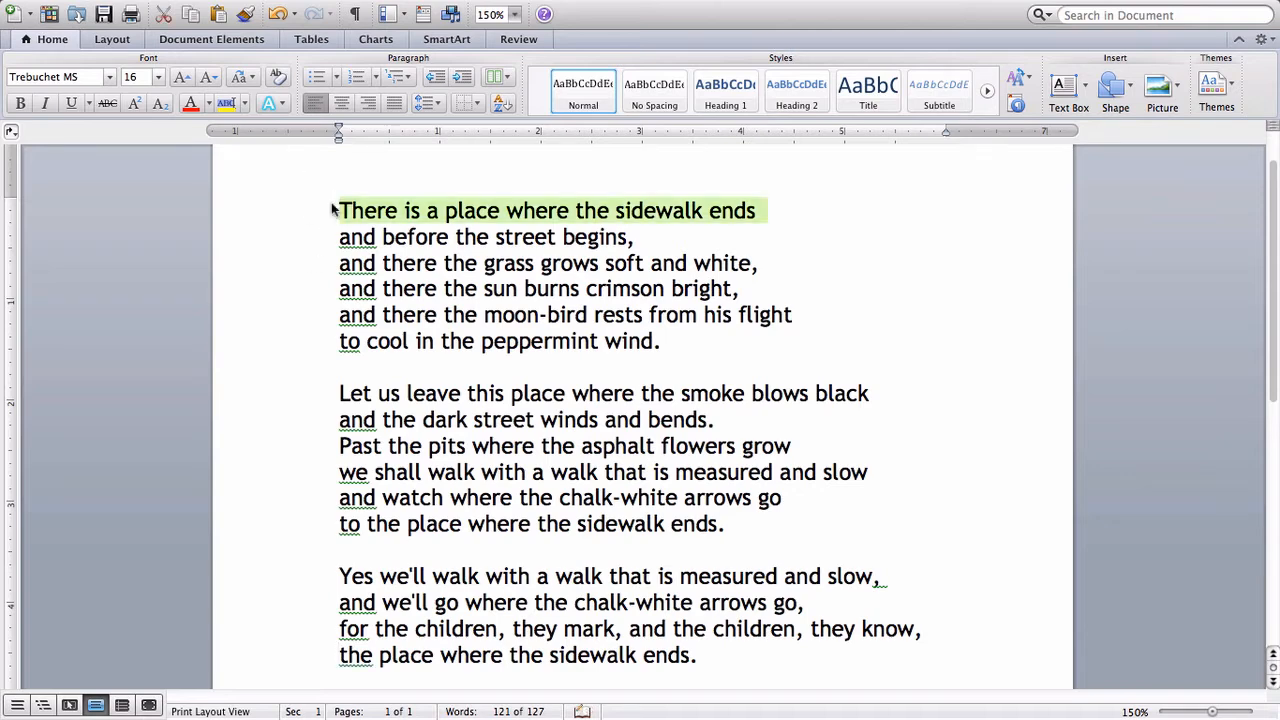
left_click(363, 220)
left_click(339, 210)
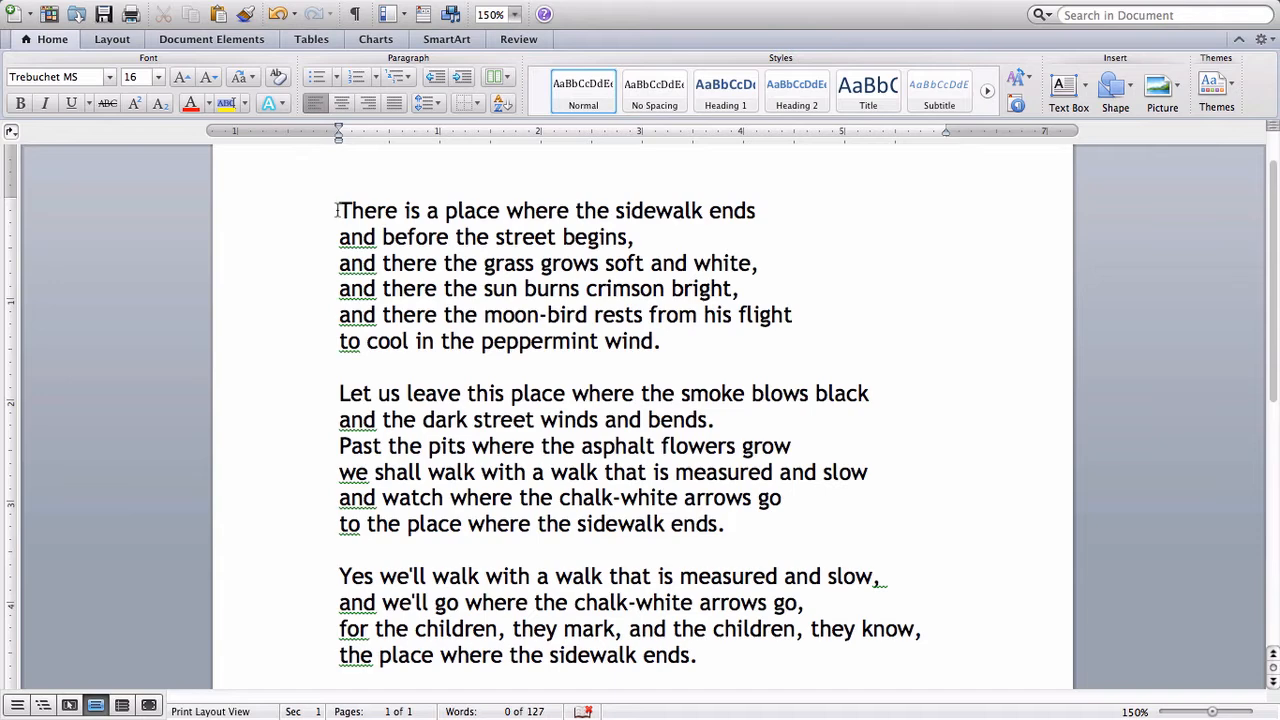
type("Where t")
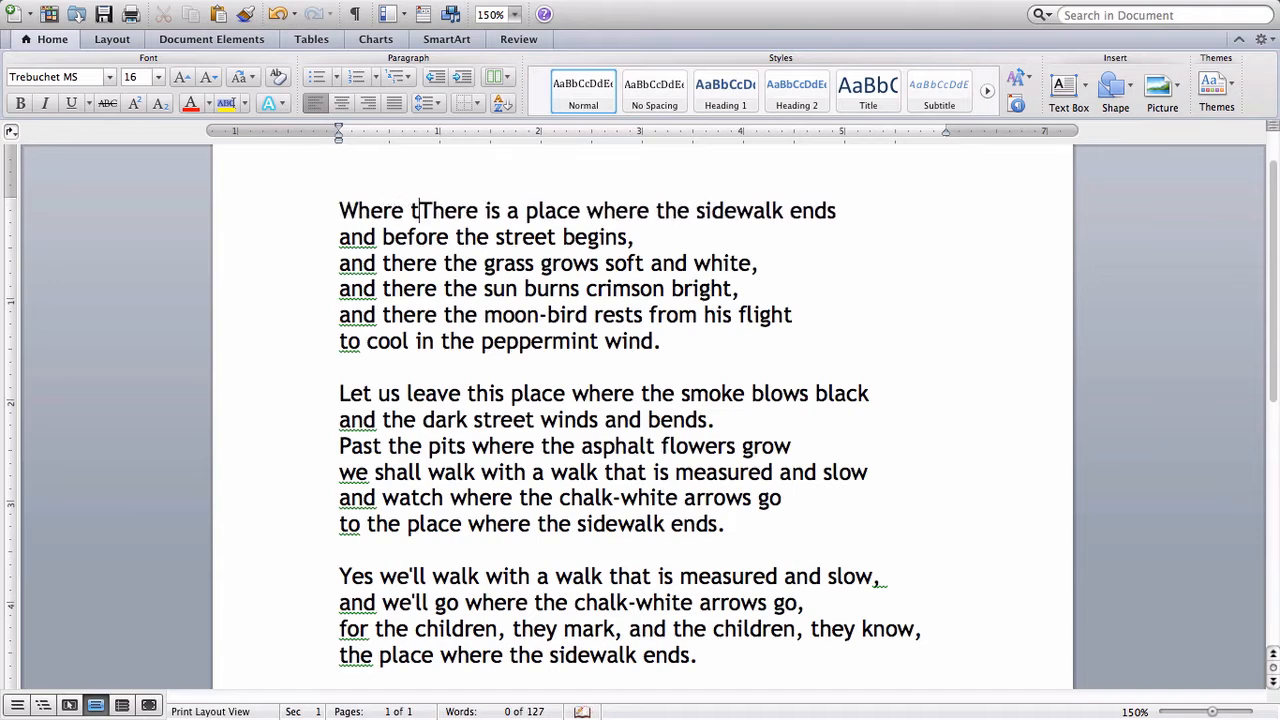
key("BackSpace")
type("the Si")
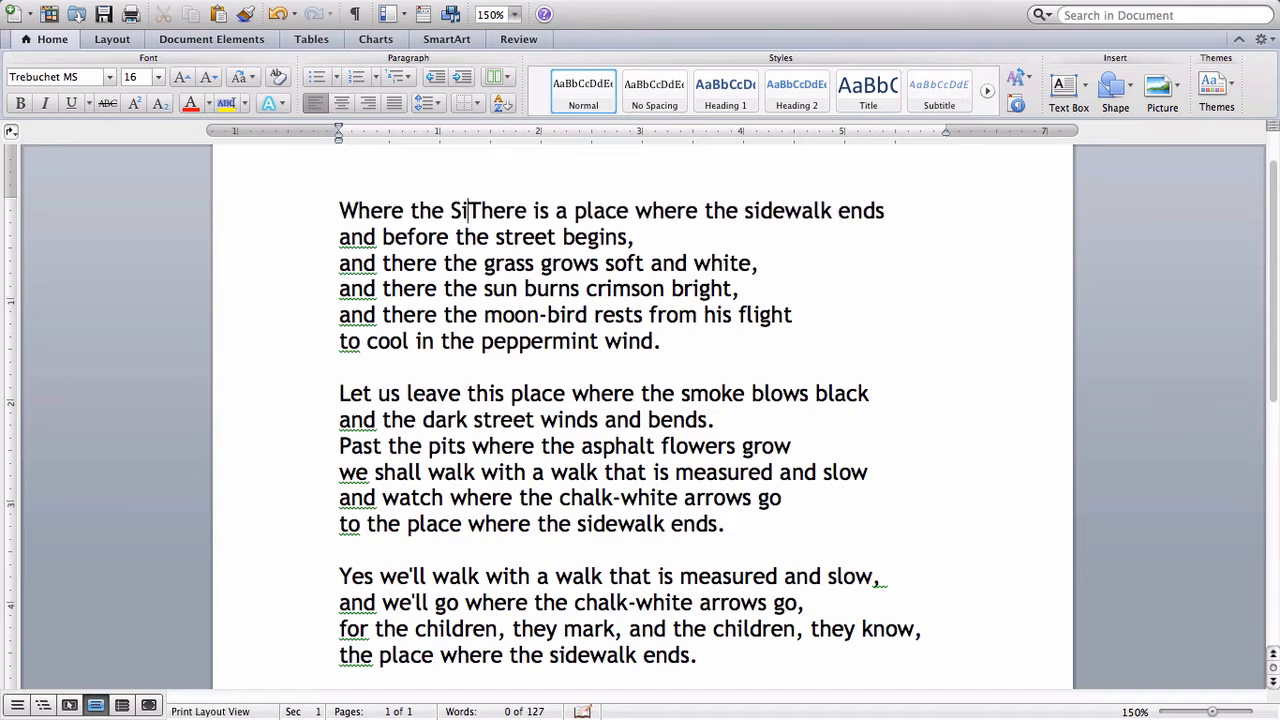
type("dewalk E")
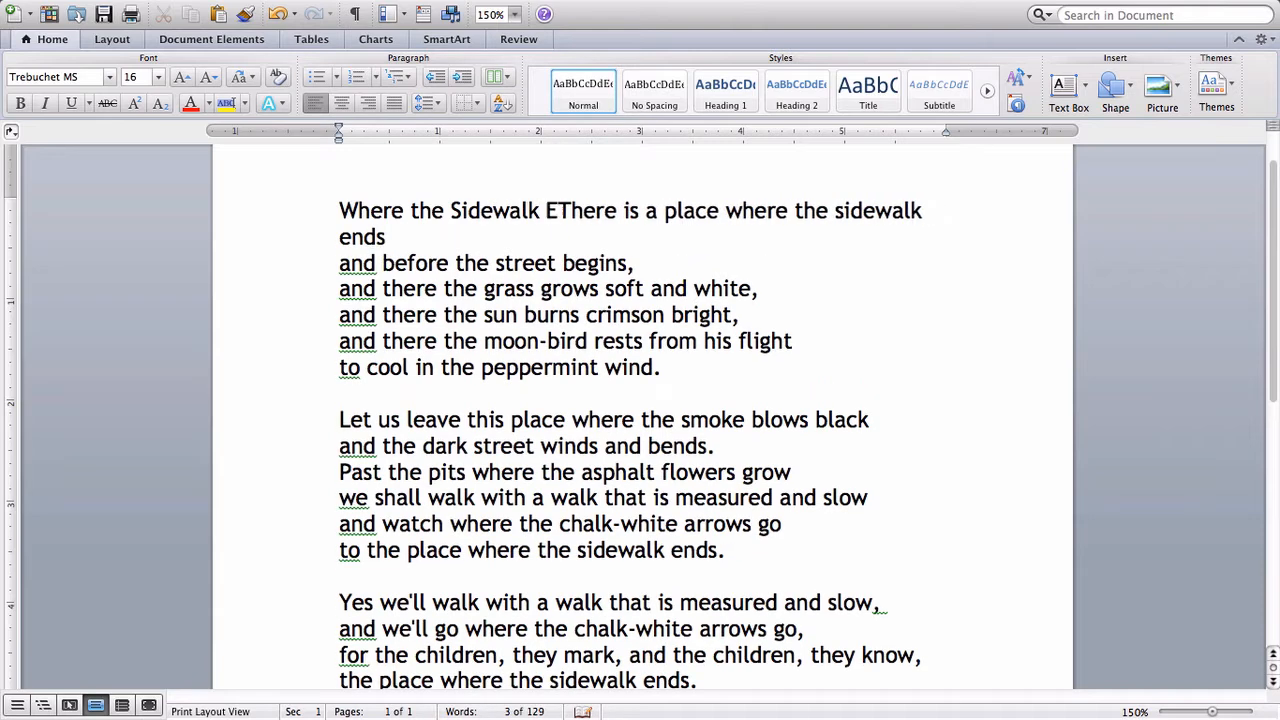
type("nds")
key("Return")
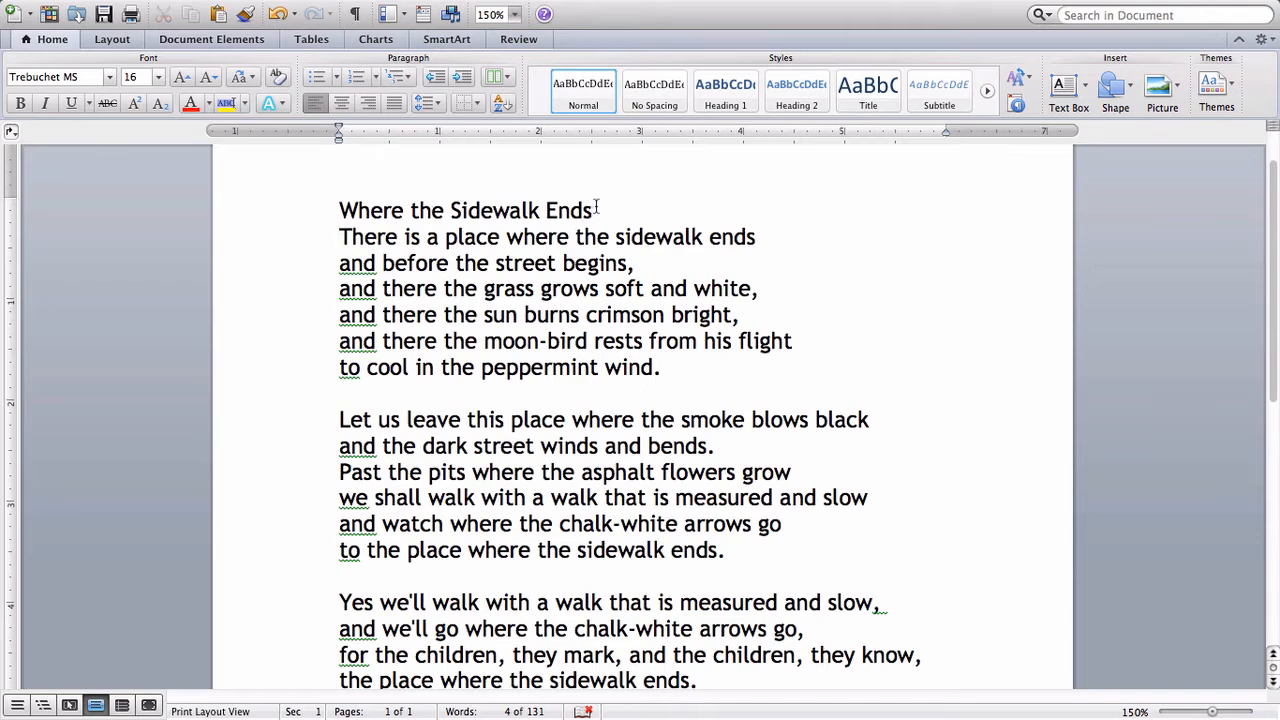
- Make the title "Where the Sidewalk Ends" bold, leaving it without an underline
left_click_drag(596, 207, 363, 210)
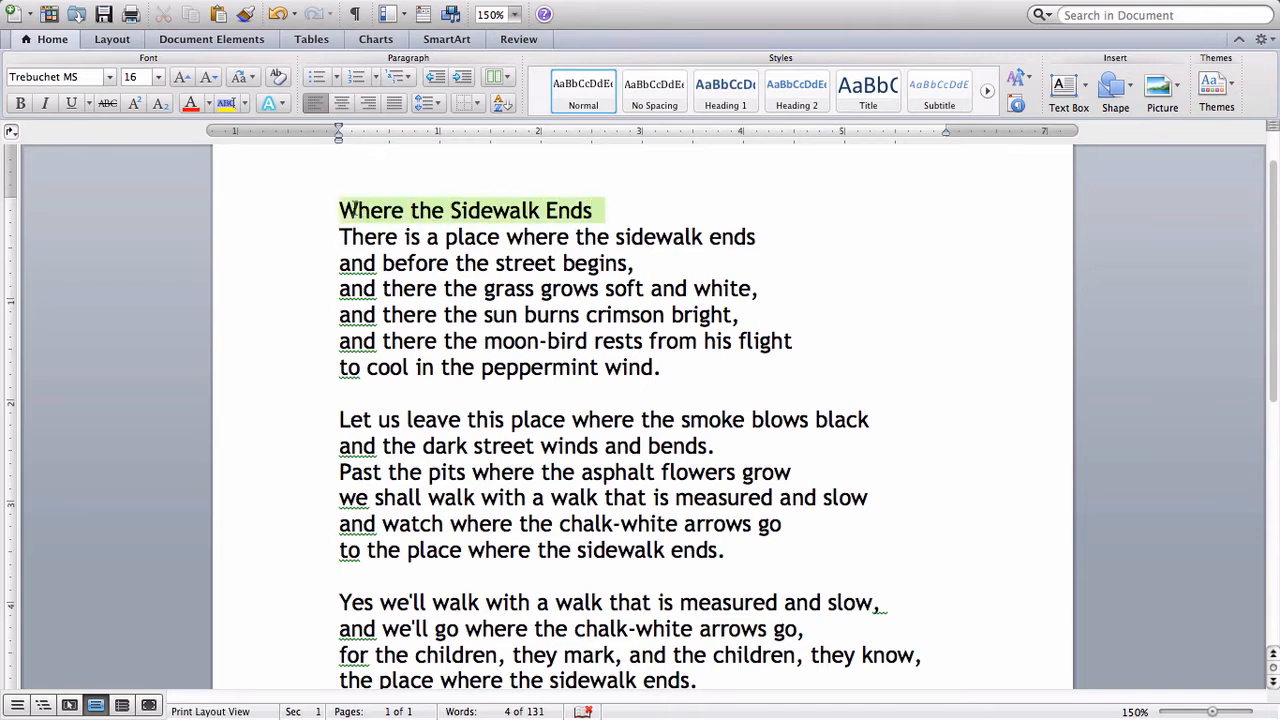
left_click(599, 208)
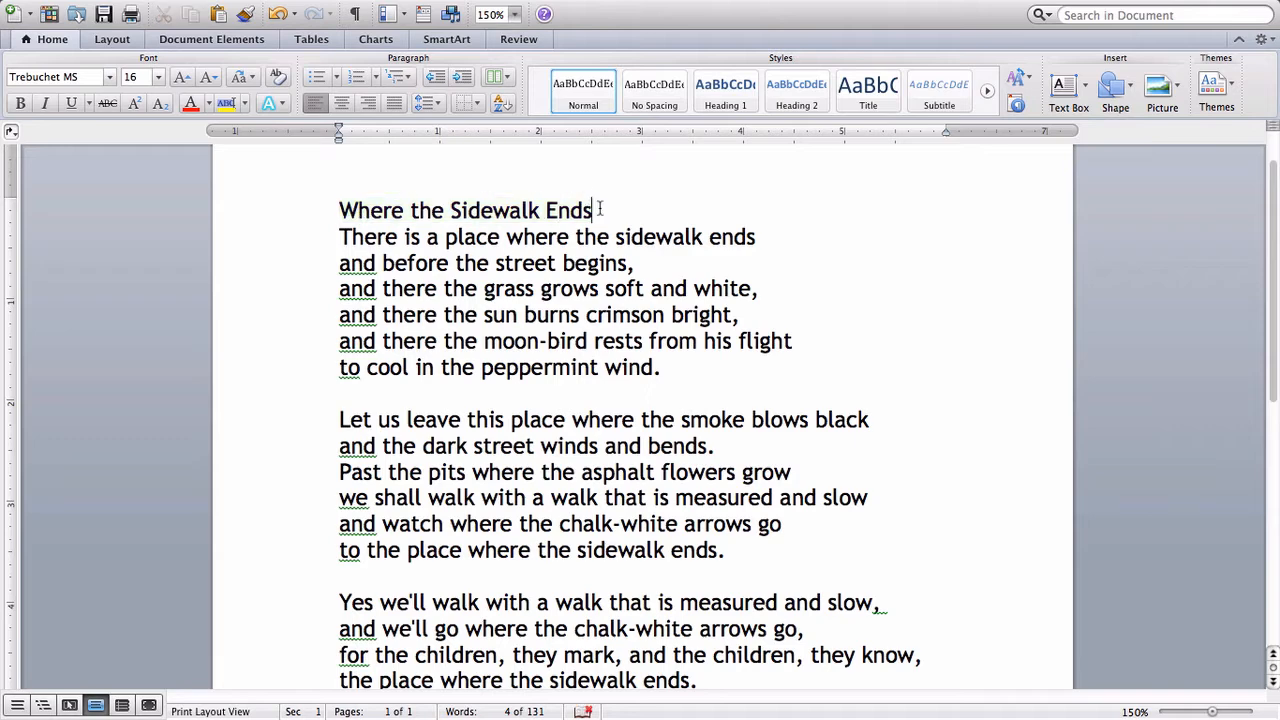
left_click_drag(600, 208, 336, 215)
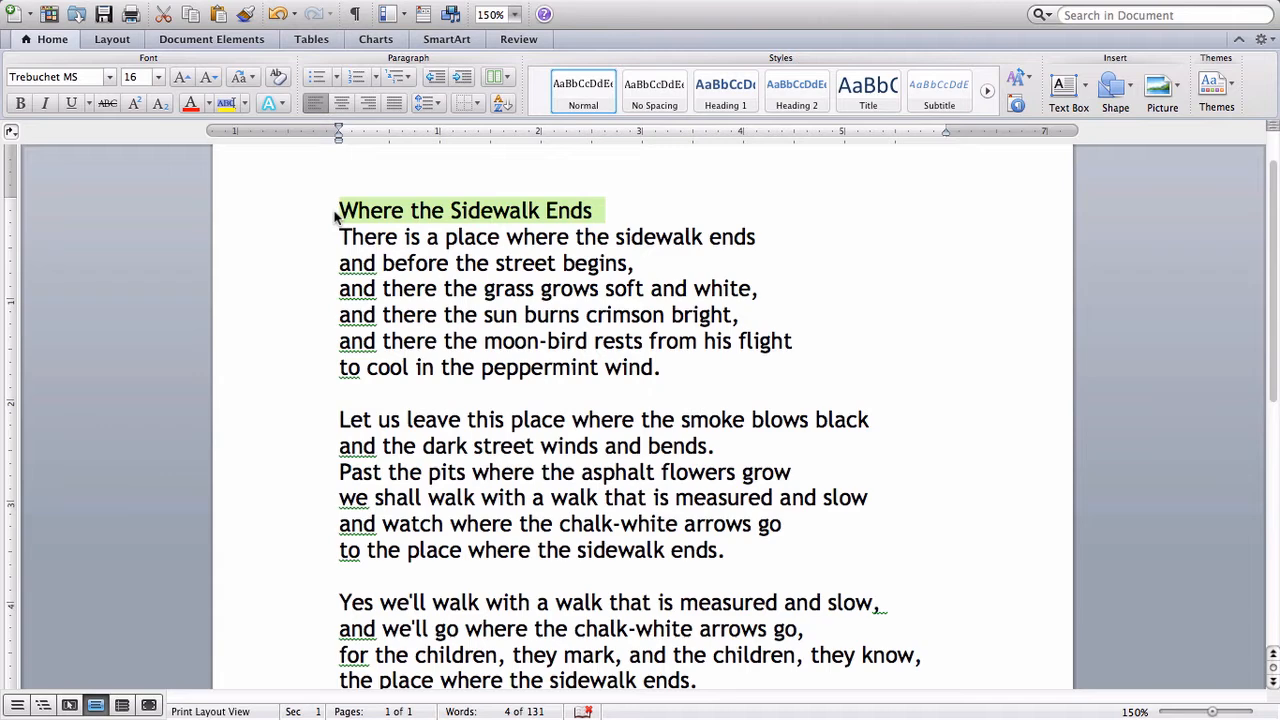
key("super+u")
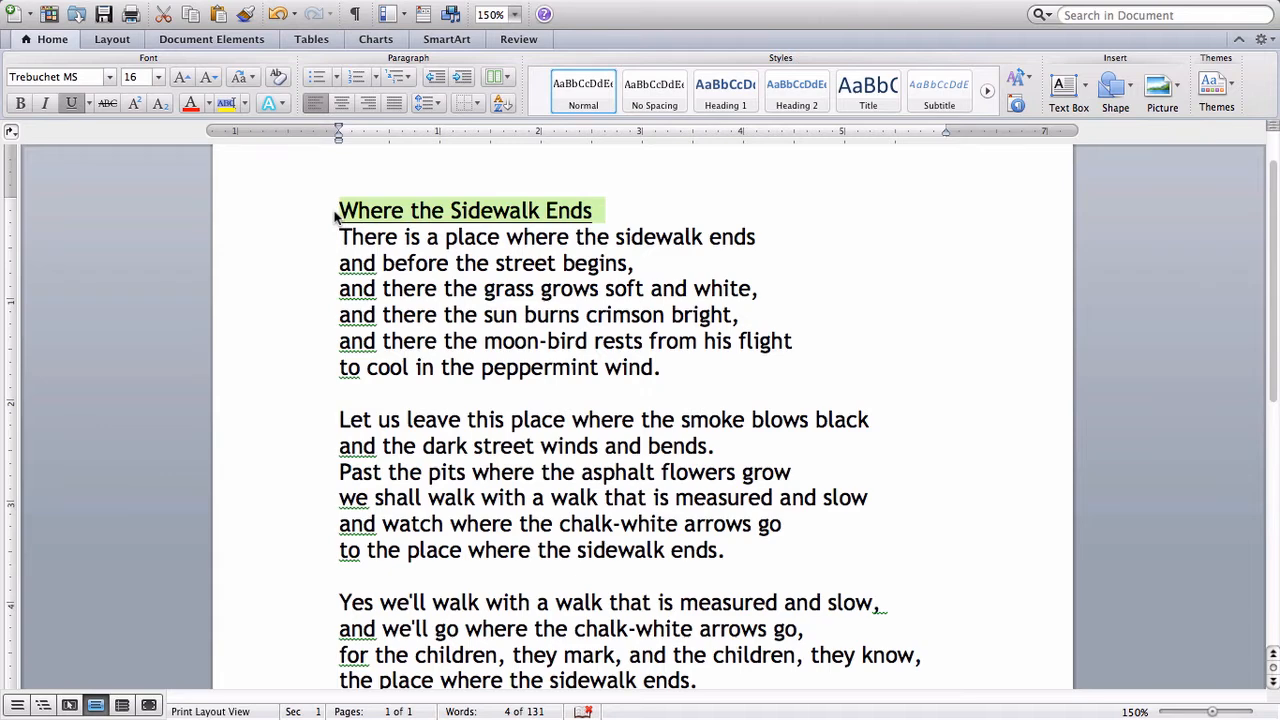
key("super+b")
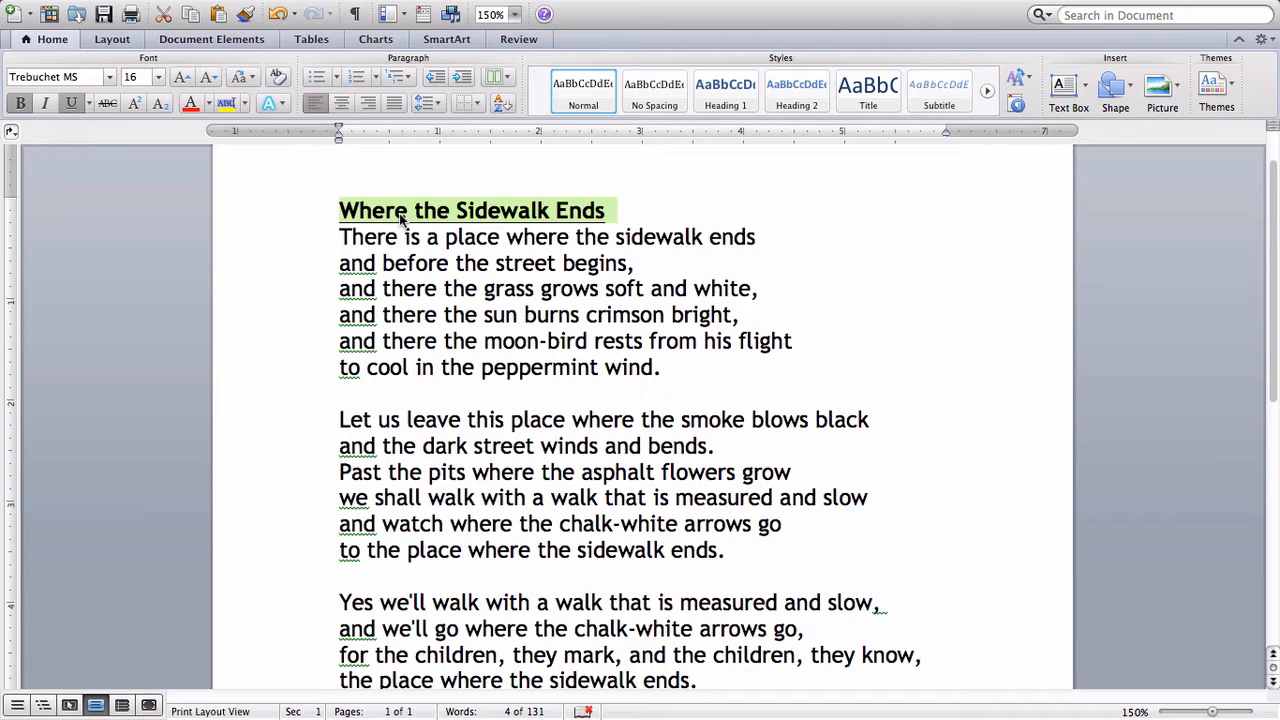
key("super+u")
left_click(608, 209)
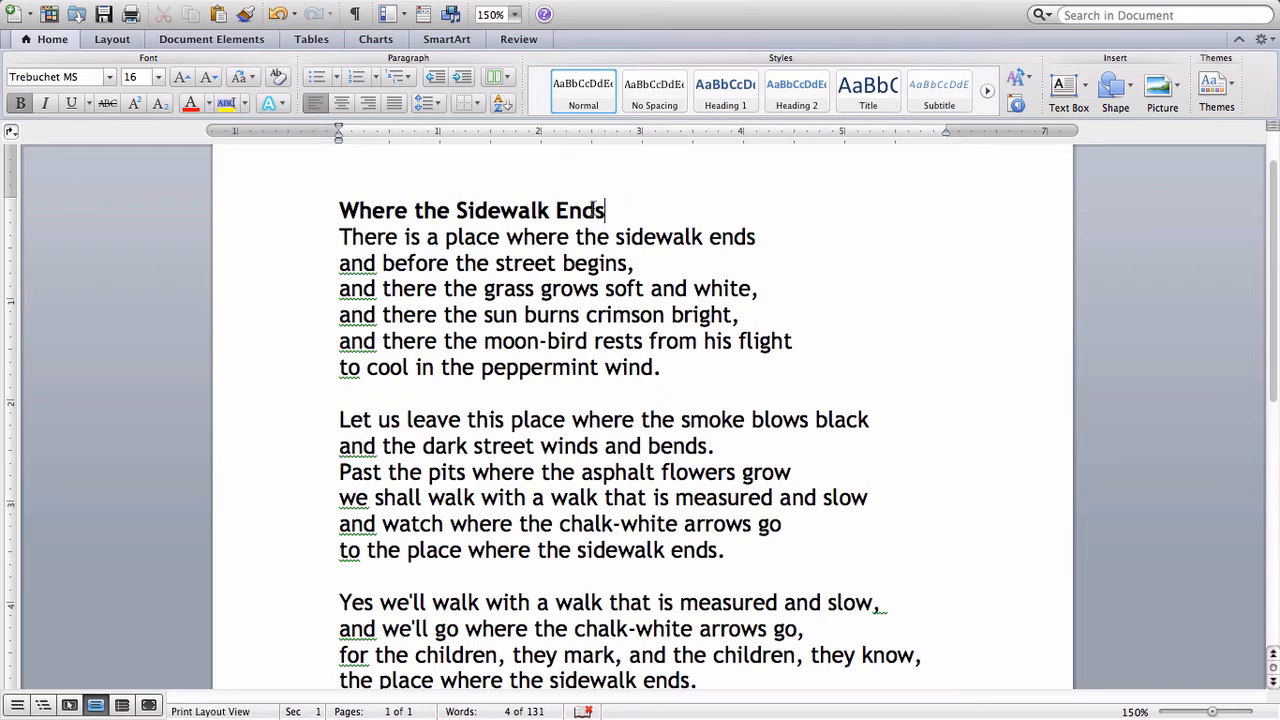
- Center the title line horizontally on the page
left_click(468, 210)
left_click(340, 210)
left_click(407, 206)
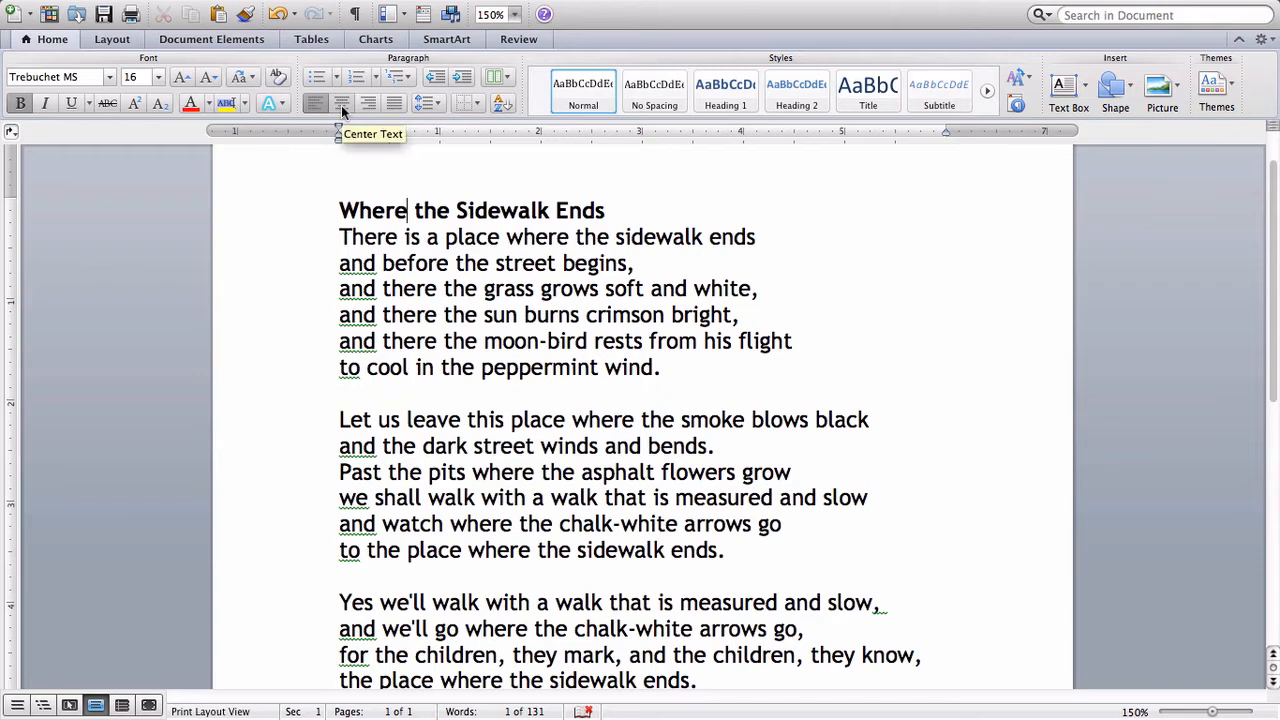
left_click(342, 104)
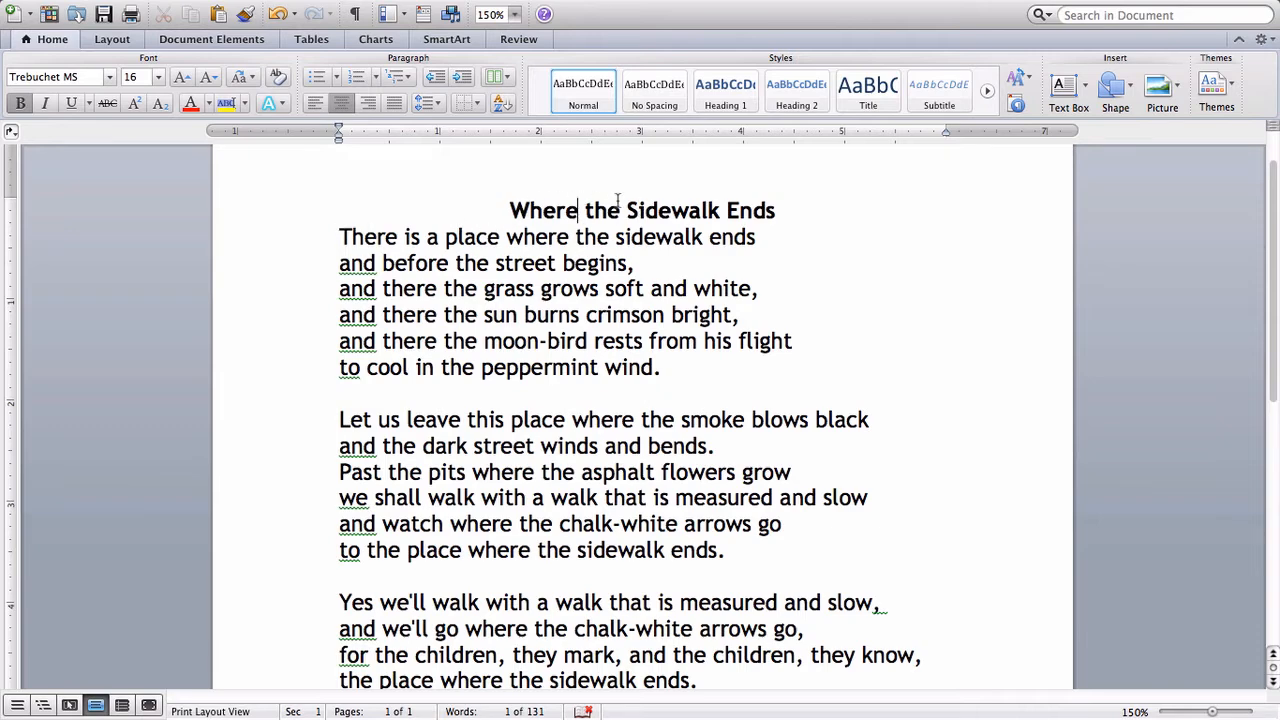
- Select the whole document and center all the lines of the poem
mouse_move(341, 238)
left_mouse_down()
mouse_move(376, 263)
mouse_move(341, 237)
left_mouse_up()
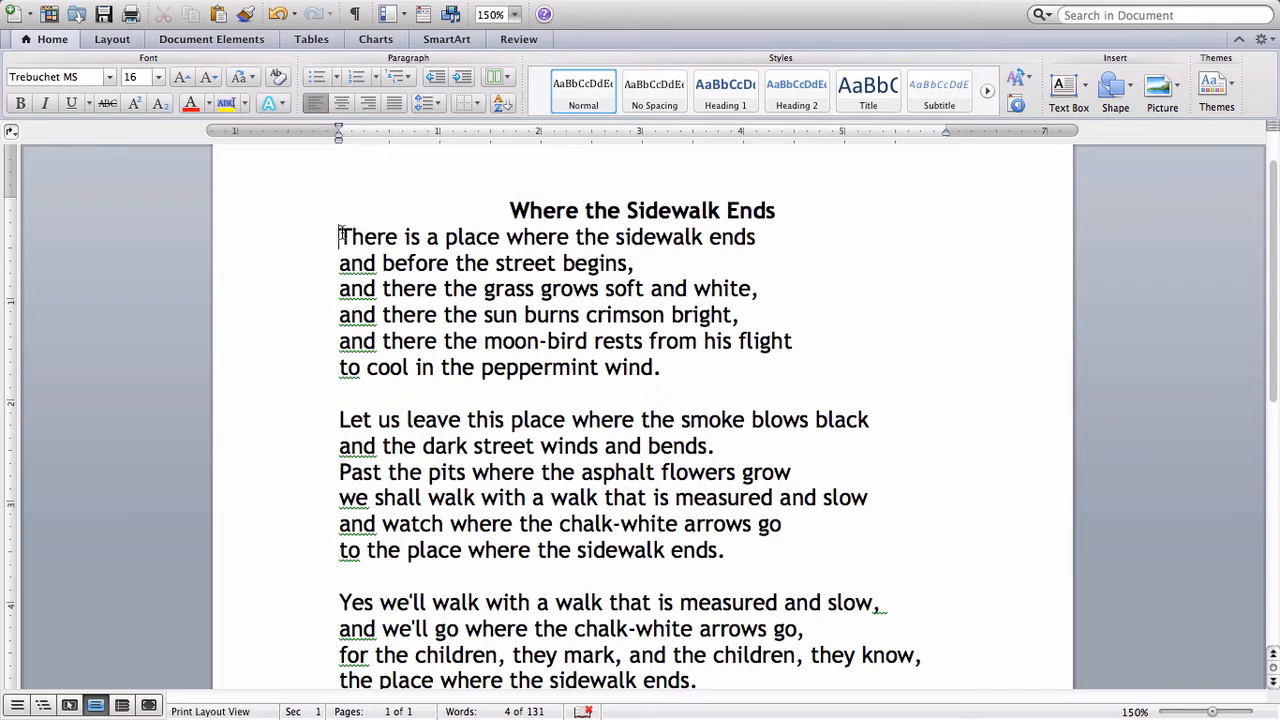
left_click_drag(340, 236, 698, 567)
left_click(698, 567)
key("super+a")
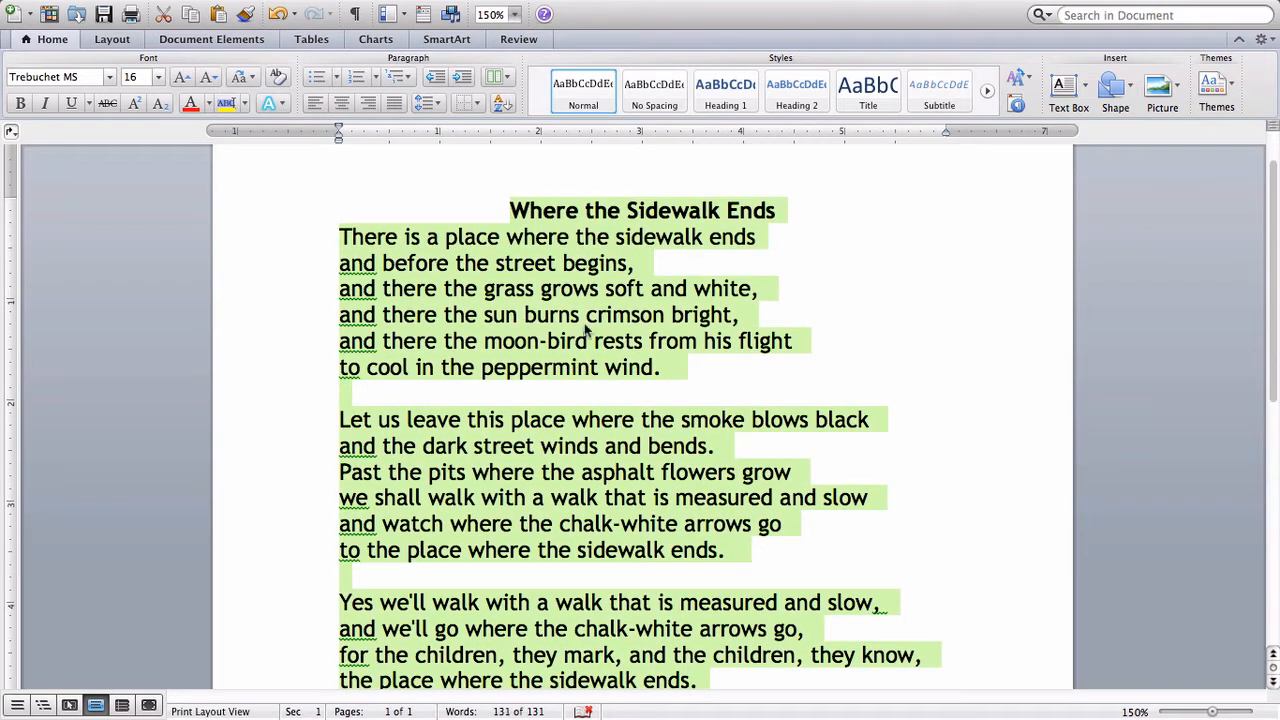
left_click(345, 109)
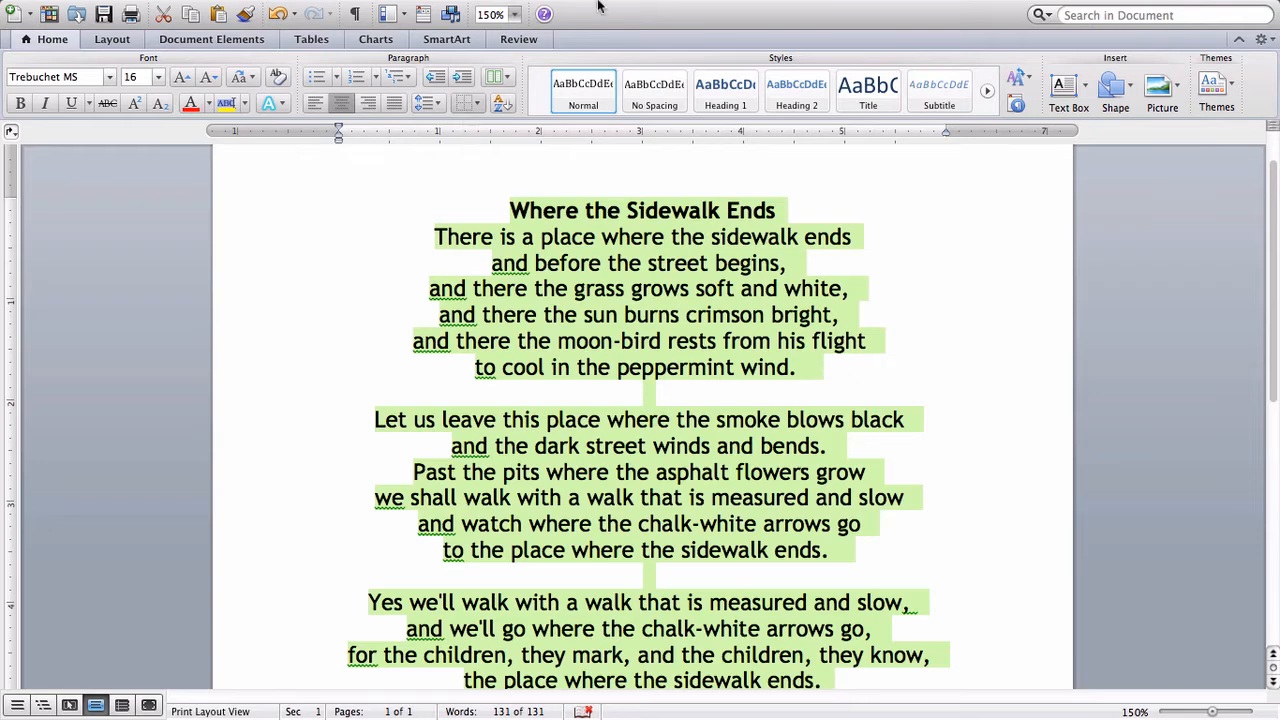
mouse_move(627, 3)
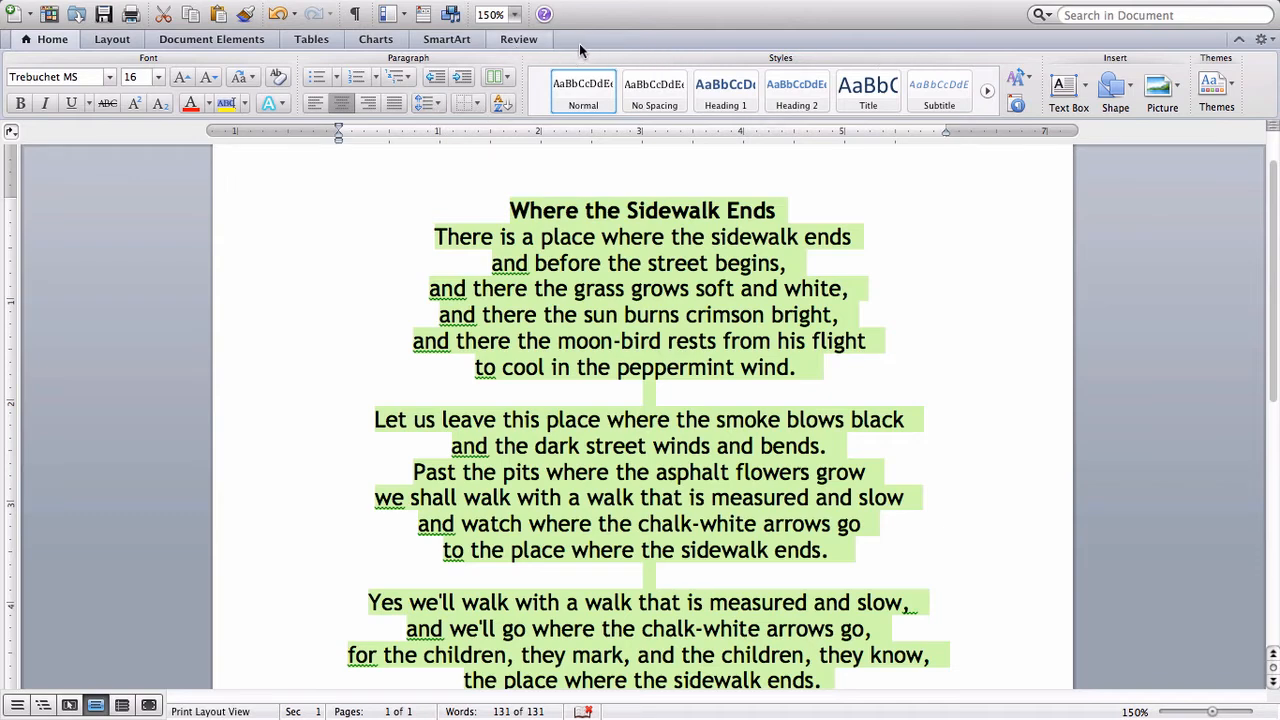
left_click(1272, 46)
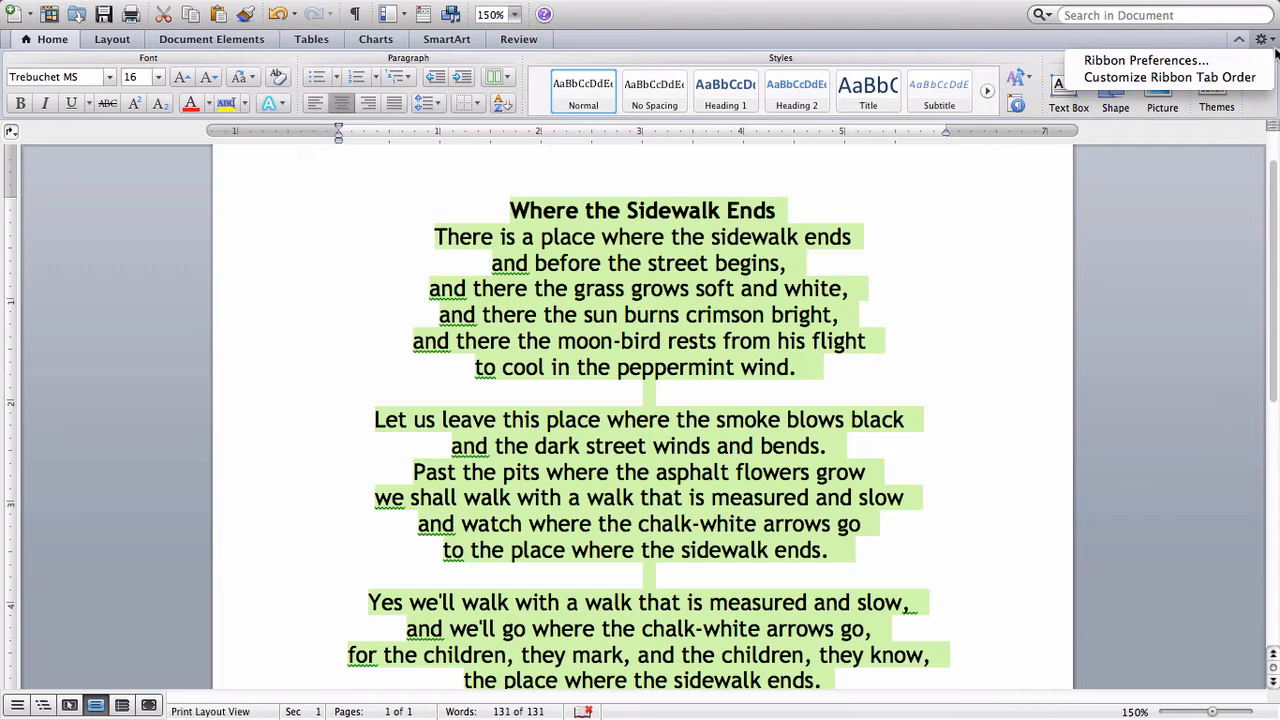
left_click(1173, 43)
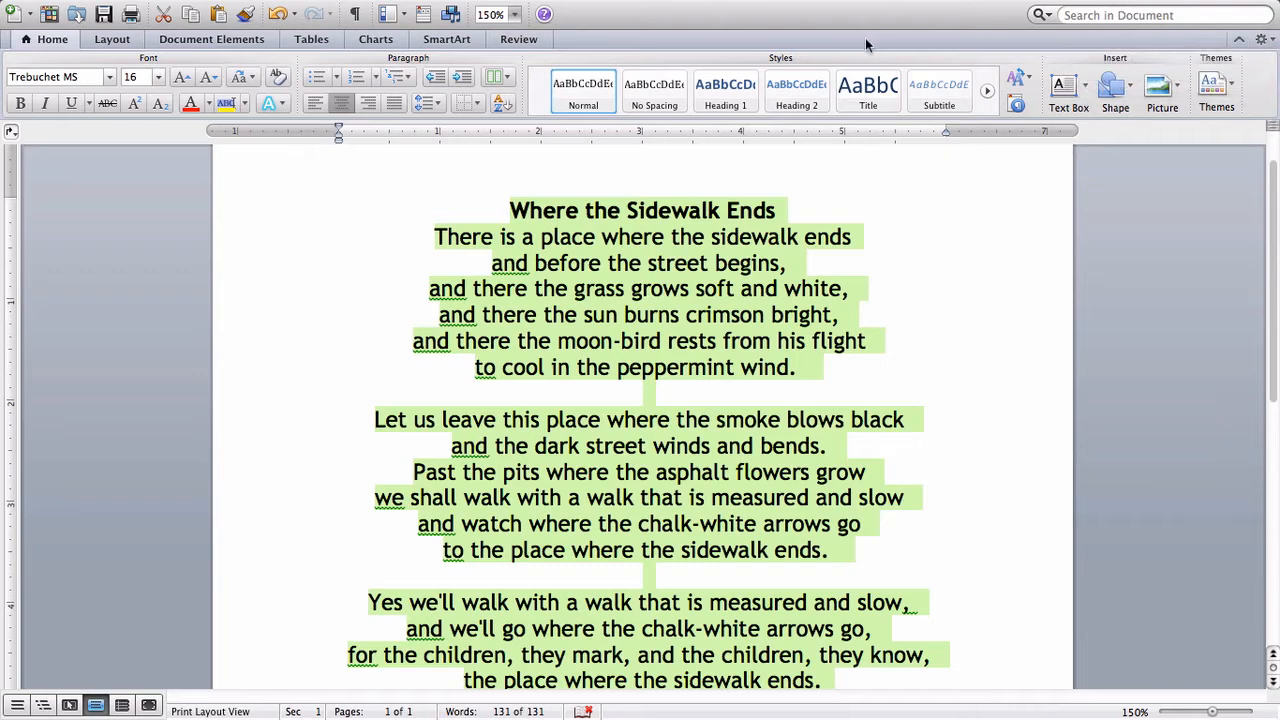
- Enlarge only the title "Where the Sidewalk Ends" to font size 24
left_click(630, 288)
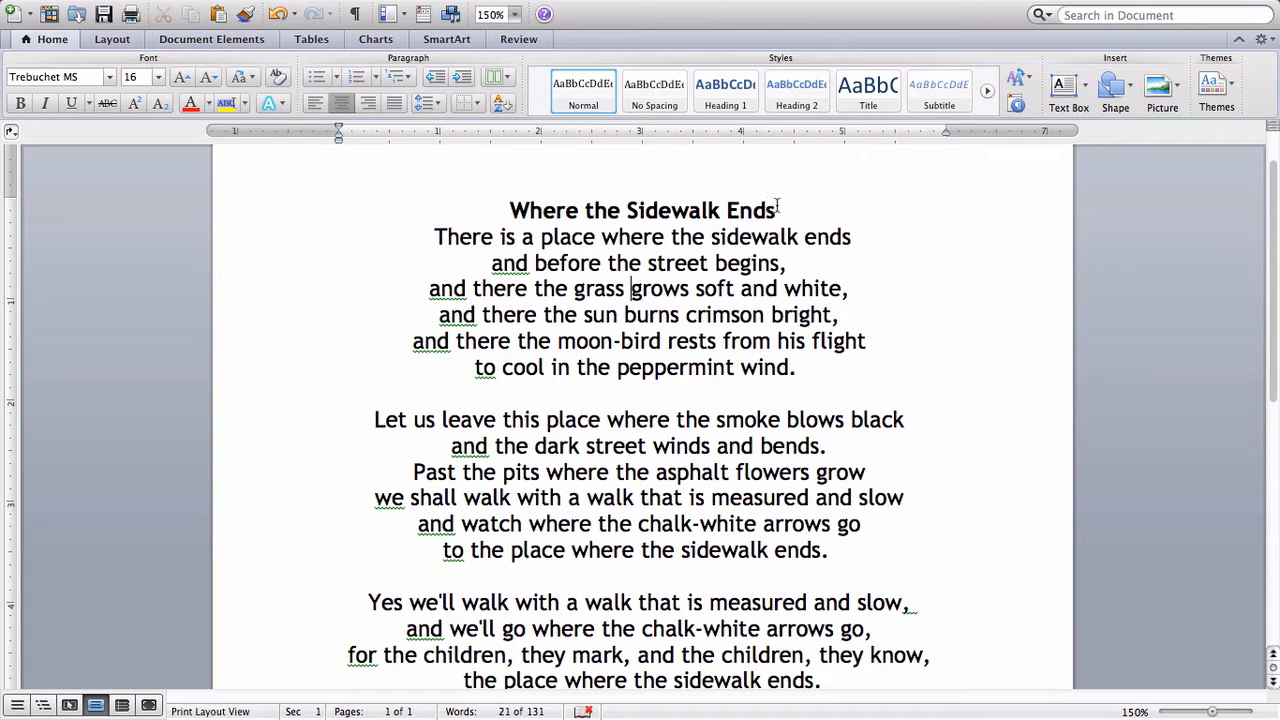
left_click_drag(777, 207, 737, 203)
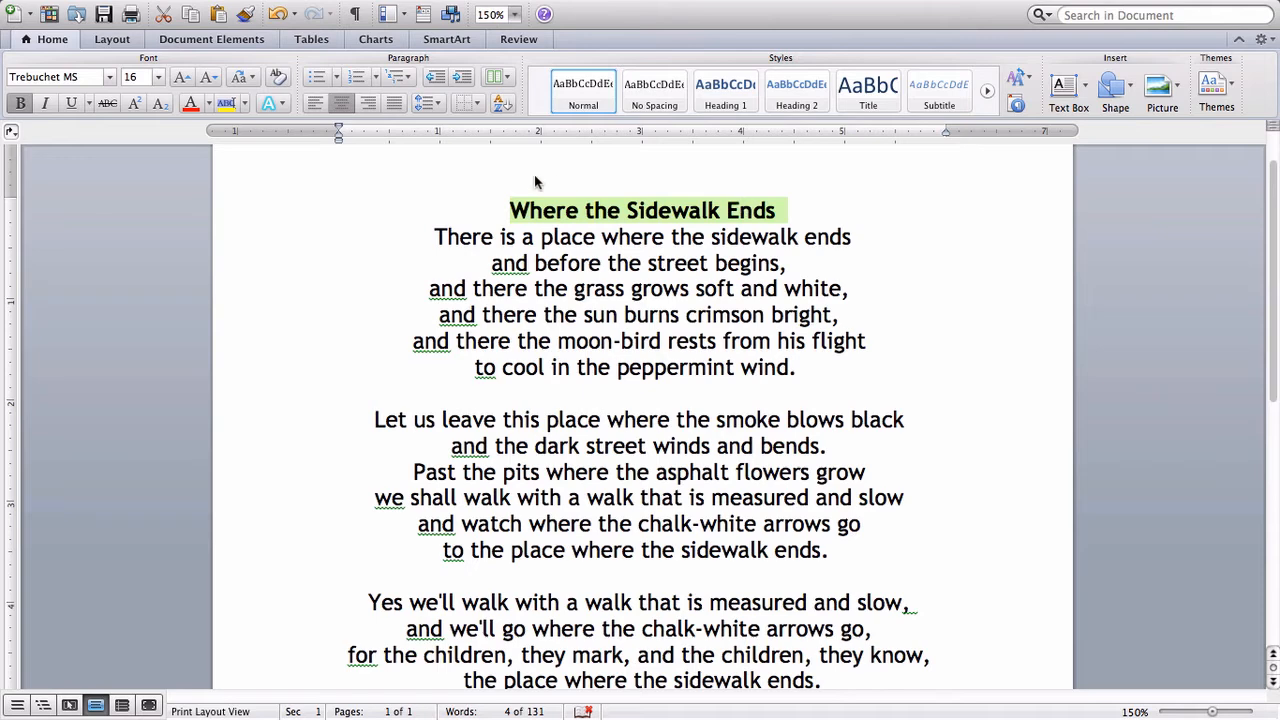
left_click(184, 80)
left_click(184, 80)
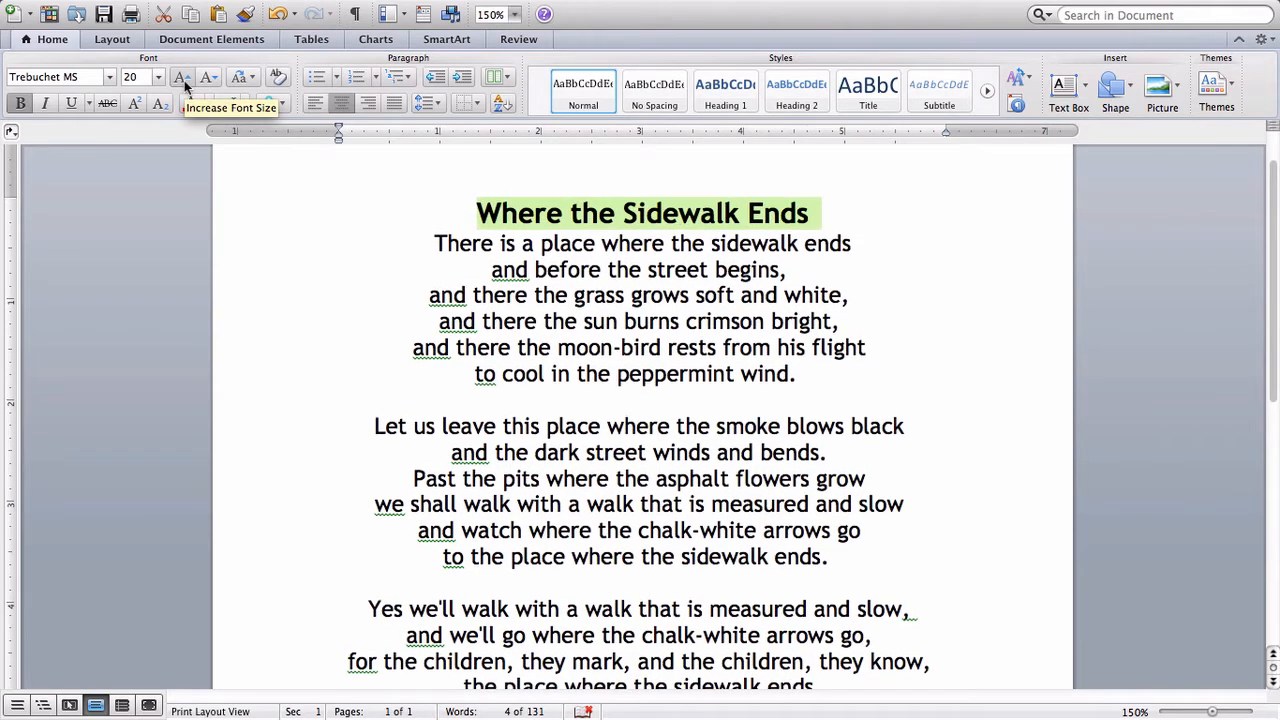
left_click(184, 80)
left_click(184, 80)
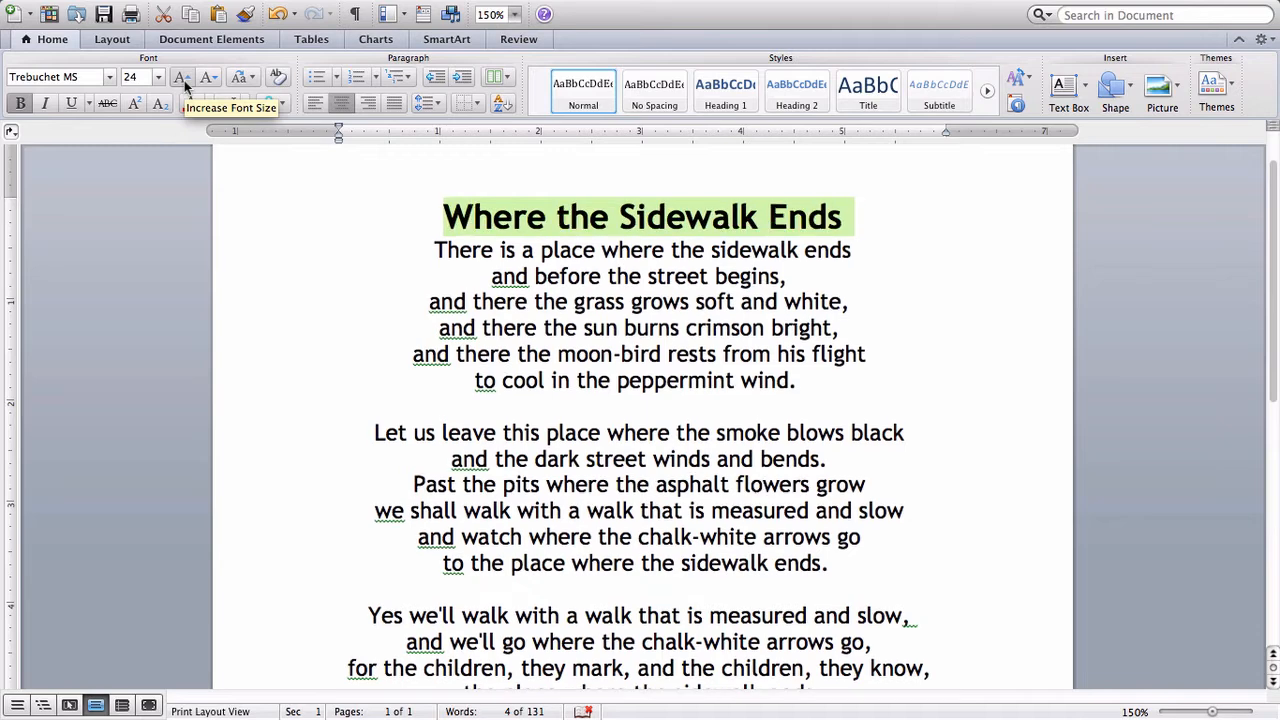
left_click(400, 337)
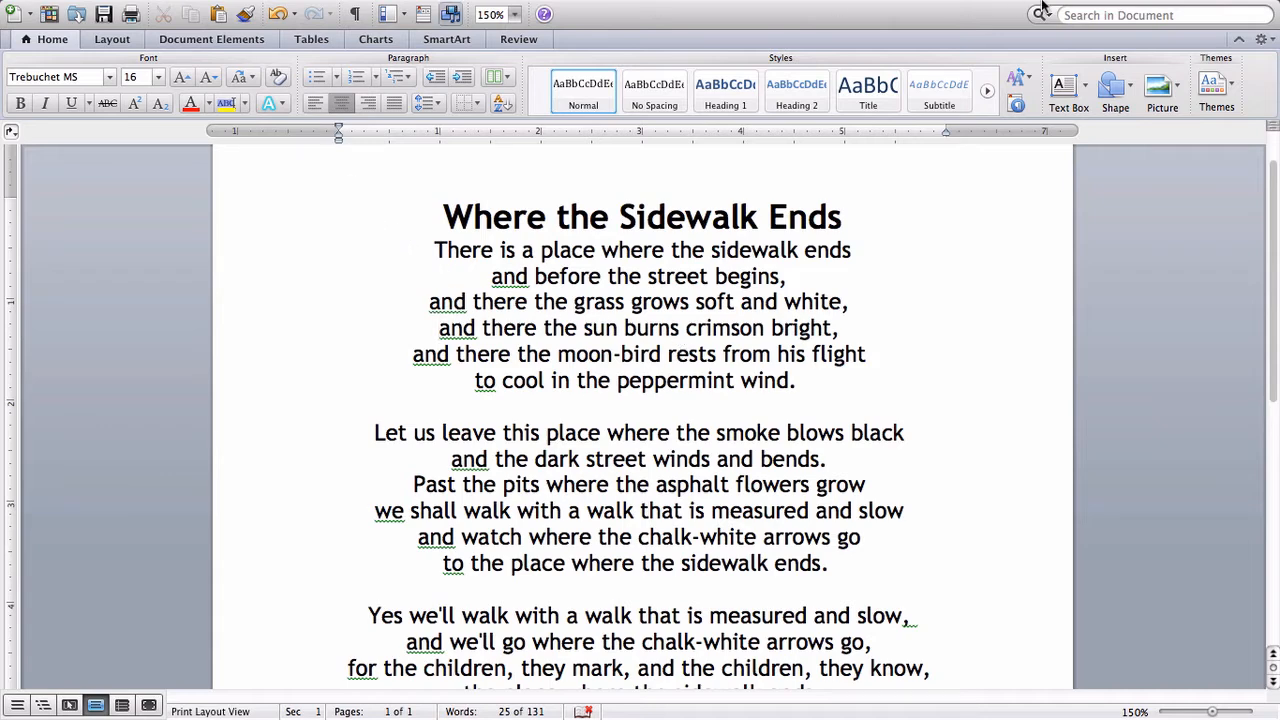
mouse_move(1022, 8)
left_click(962, 16)
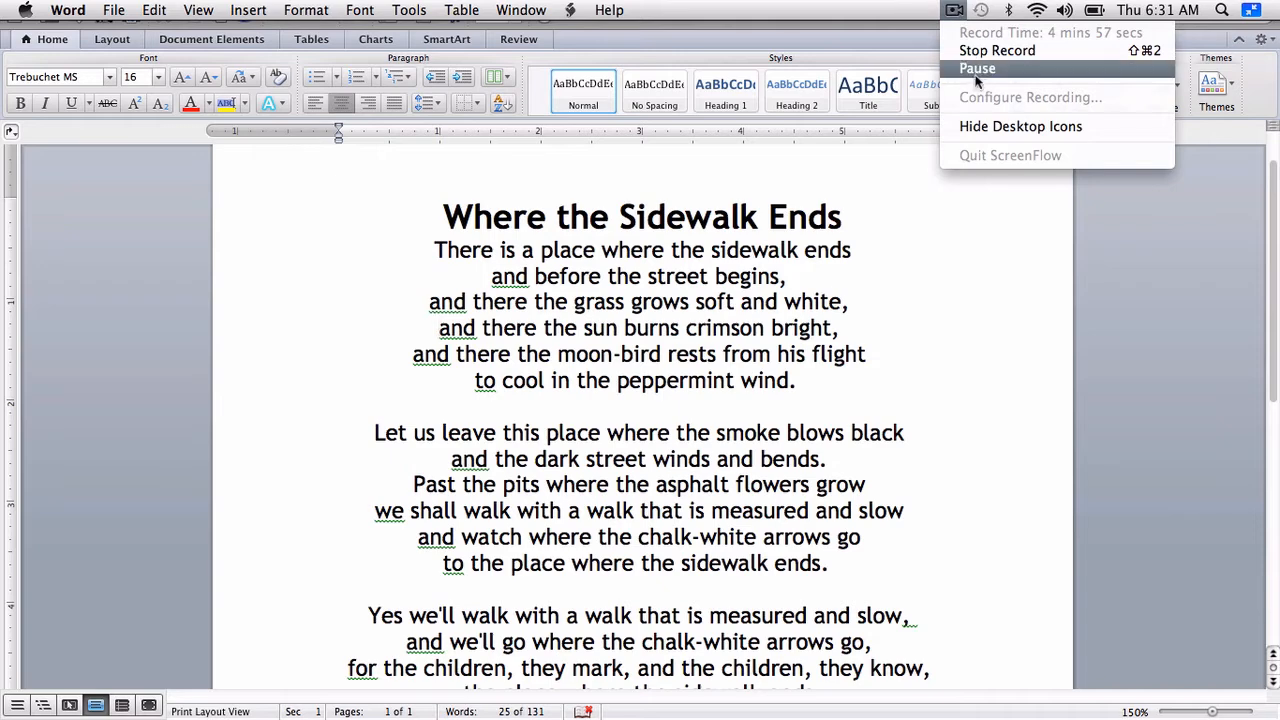
left_click(978, 78)
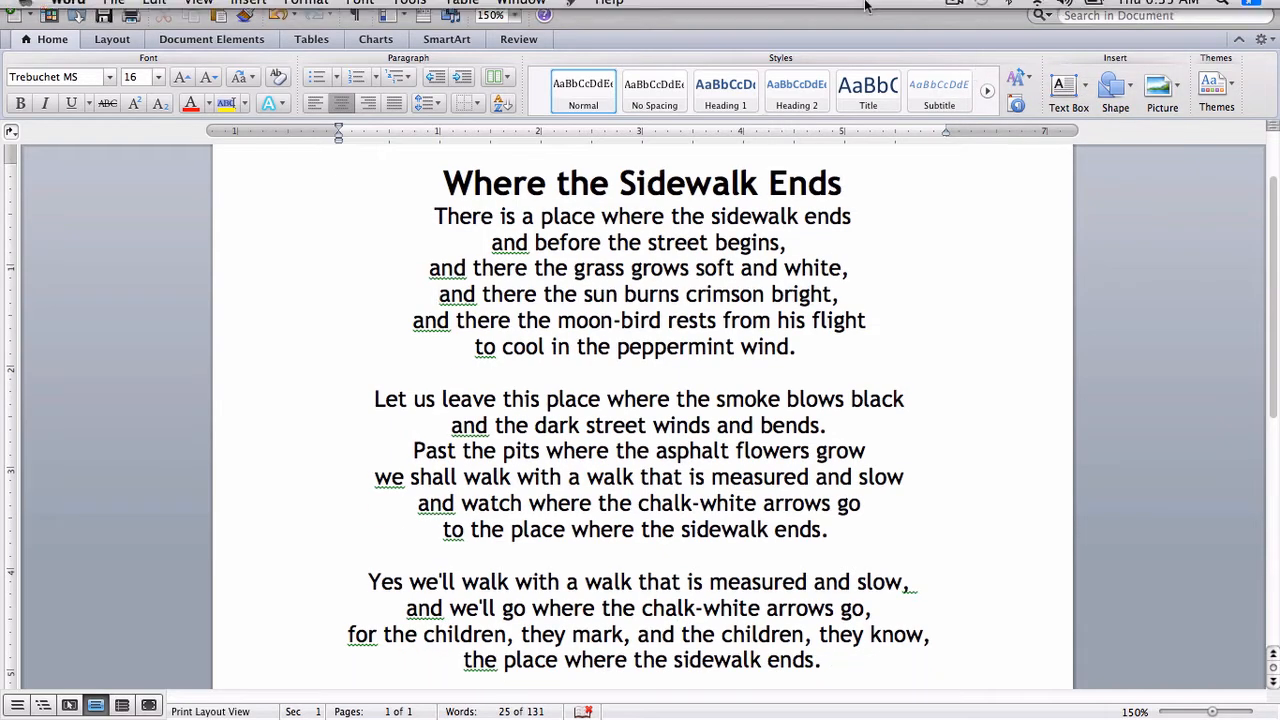
mouse_move(866, 6)
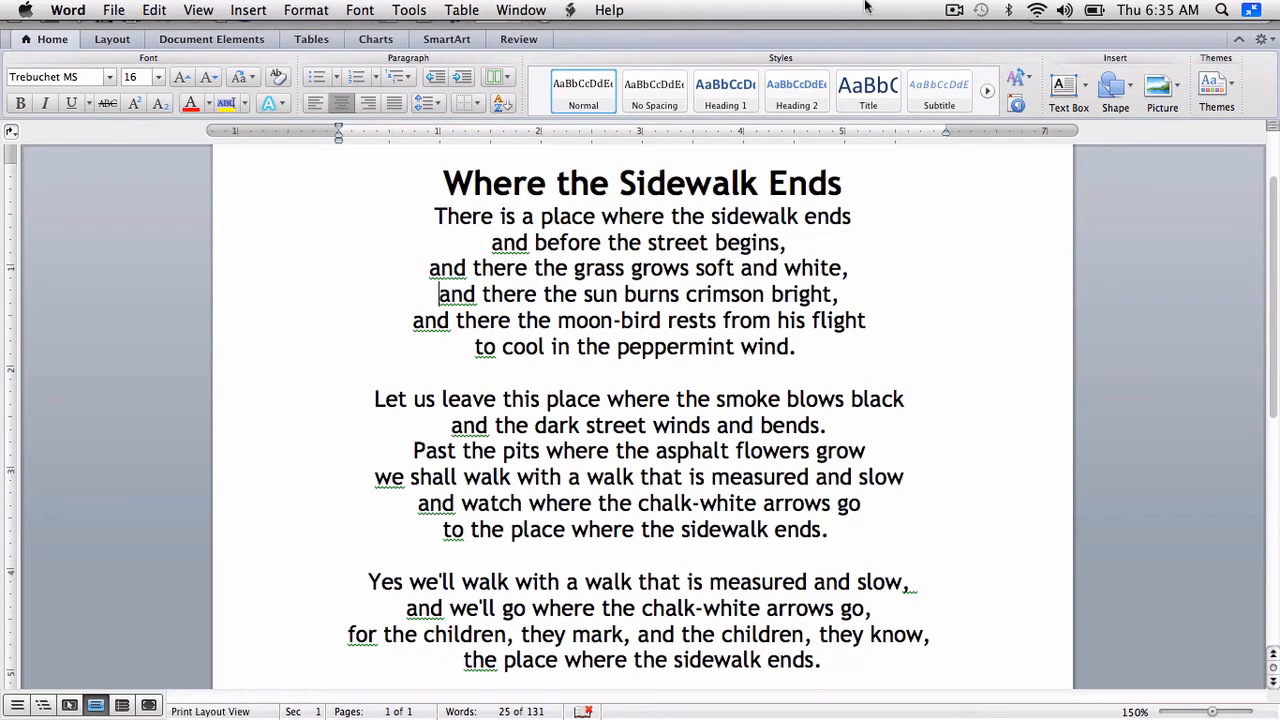